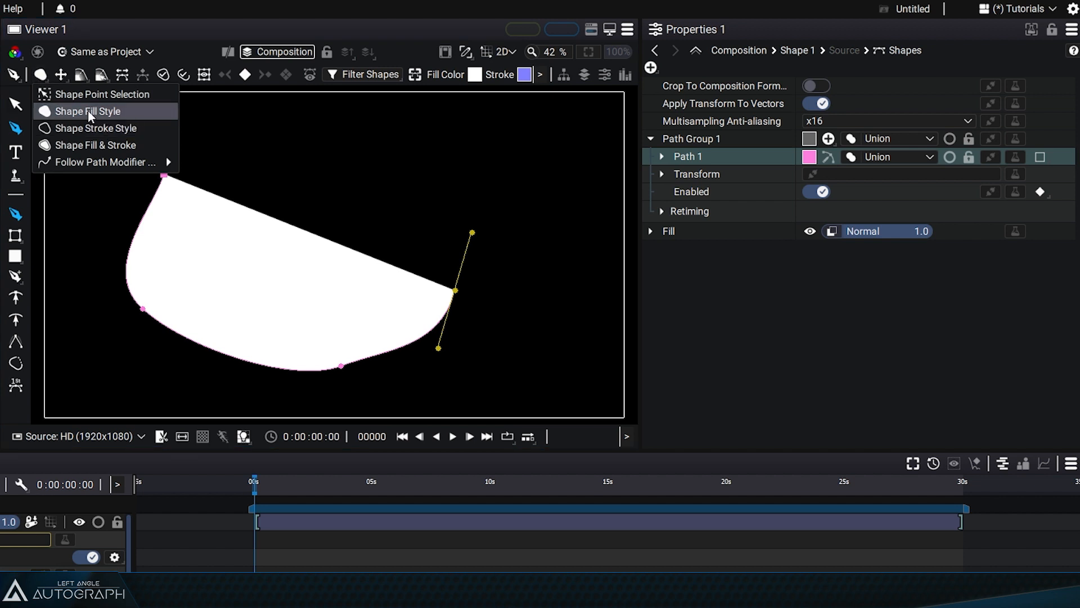
Add curved points along the upper edge of the white shape and close its path at the starting point
{"action": "left_click", "coordinate": [409, 161]}
{"action": "left_click_drag", "start_coordinate": [403, 152], "coordinate": [364, 124]}
{"action": "left_click_drag", "start_coordinate": [253, 119], "coordinate": [218, 118]}
{"action": "left_click_drag", "start_coordinate": [164, 174], "coordinate": [172, 142]}
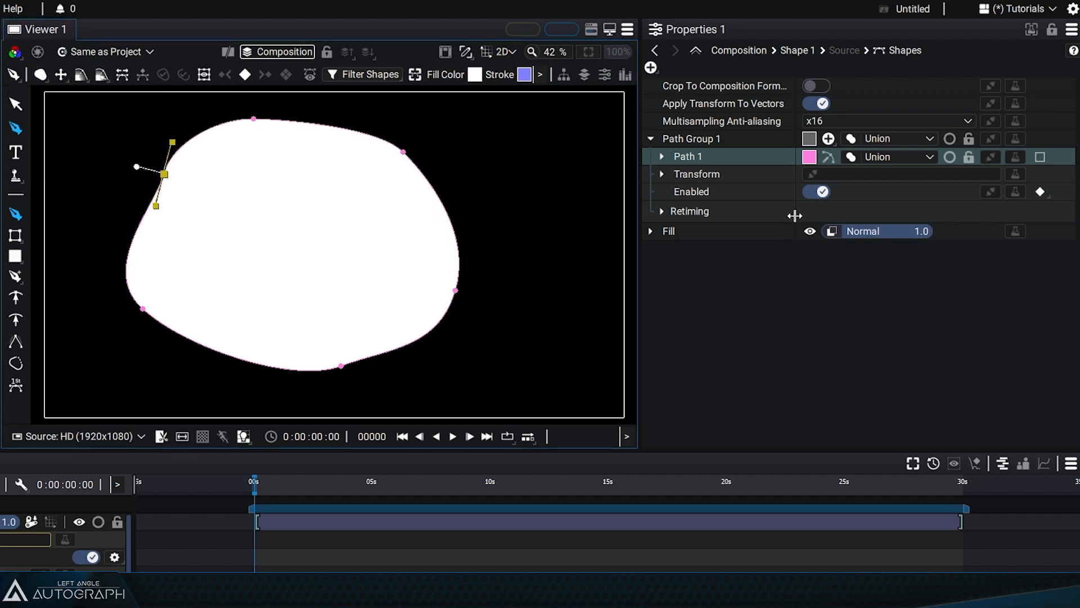
Change the shape's Fill Color to red (0.81, 0.02, 0.08) in its Fill settings
{"action": "left_click", "coordinate": [650, 230]}
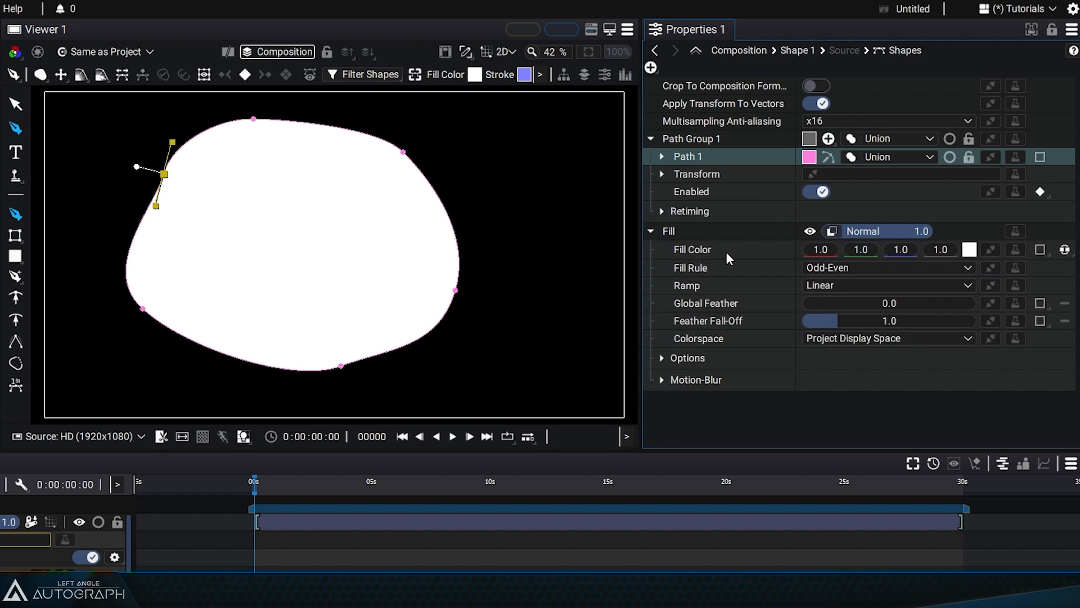
{"action": "left_click", "coordinate": [969, 250]}
{"action": "mouse_move", "coordinate": [849, 360]}
{"action": "left_mouse_down"}
{"action": "mouse_move", "coordinate": [836, 306]}
{"action": "mouse_move", "coordinate": [807, 292]}
{"action": "mouse_move", "coordinate": [822, 347]}
{"action": "mouse_move", "coordinate": [814, 379]}
{"action": "left_mouse_up"}
{"action": "mouse_move", "coordinate": [830, 285]}
{"action": "left_mouse_down"}
{"action": "mouse_move", "coordinate": [838, 288]}
{"action": "mouse_move", "coordinate": [830, 281]}
{"action": "left_mouse_up"}
{"action": "left_click", "coordinate": [822, 313]}
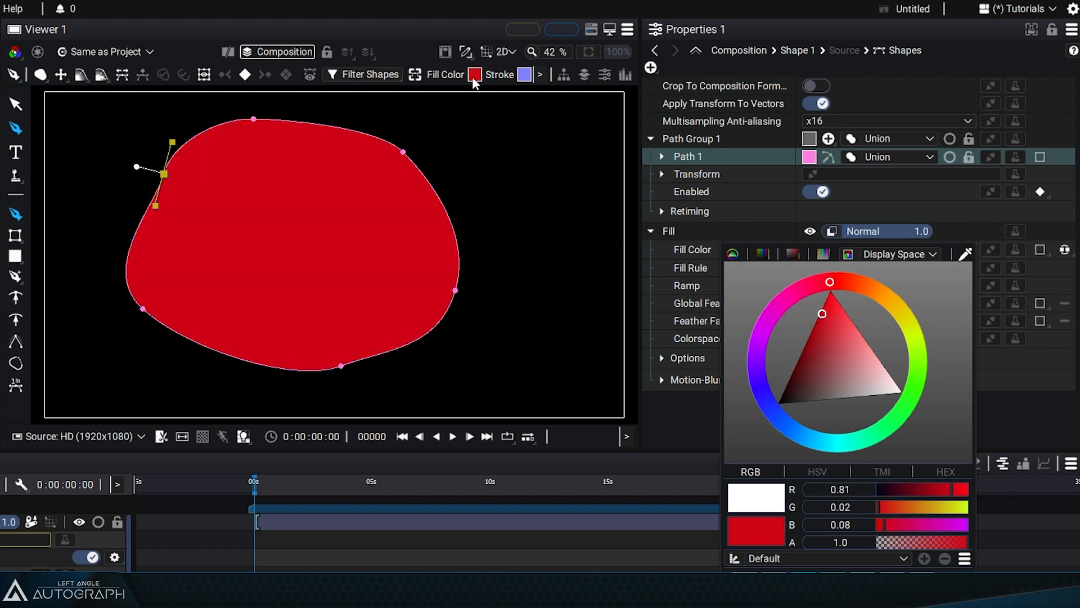
{"action": "left_click", "coordinate": [705, 228]}
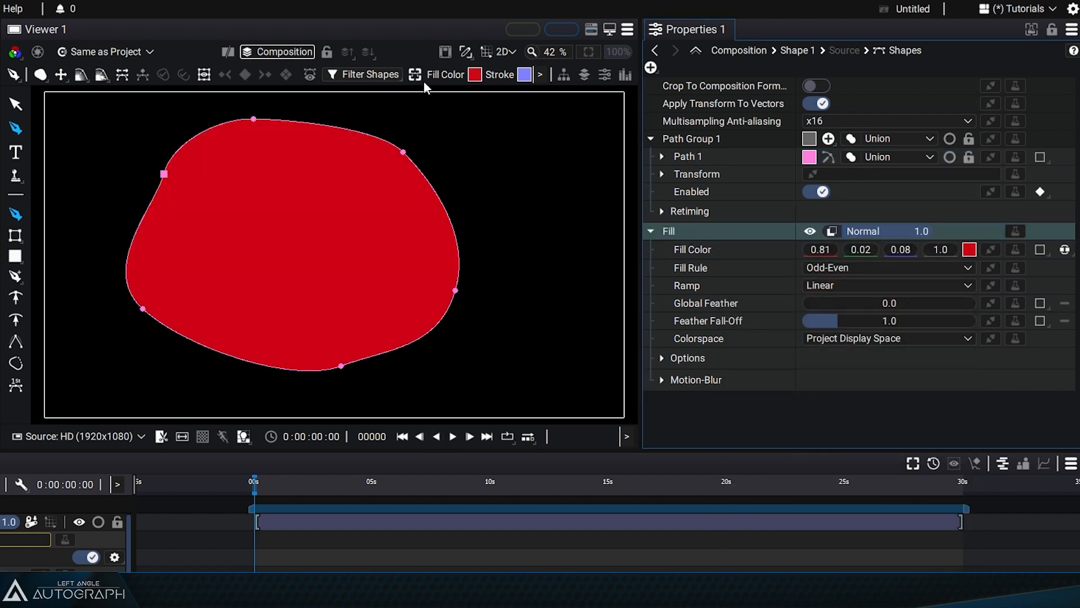
Recolor the shape's fill to teal green (0.0, 0.52, 0.42) using the viewer's Fill Color swatch
{"action": "left_click", "coordinate": [474, 75]}
{"action": "left_click", "coordinate": [561, 162]}
{"action": "left_click_drag", "start_coordinate": [523, 121], "coordinate": [603, 267]}
{"action": "left_click", "coordinate": [618, 201]}
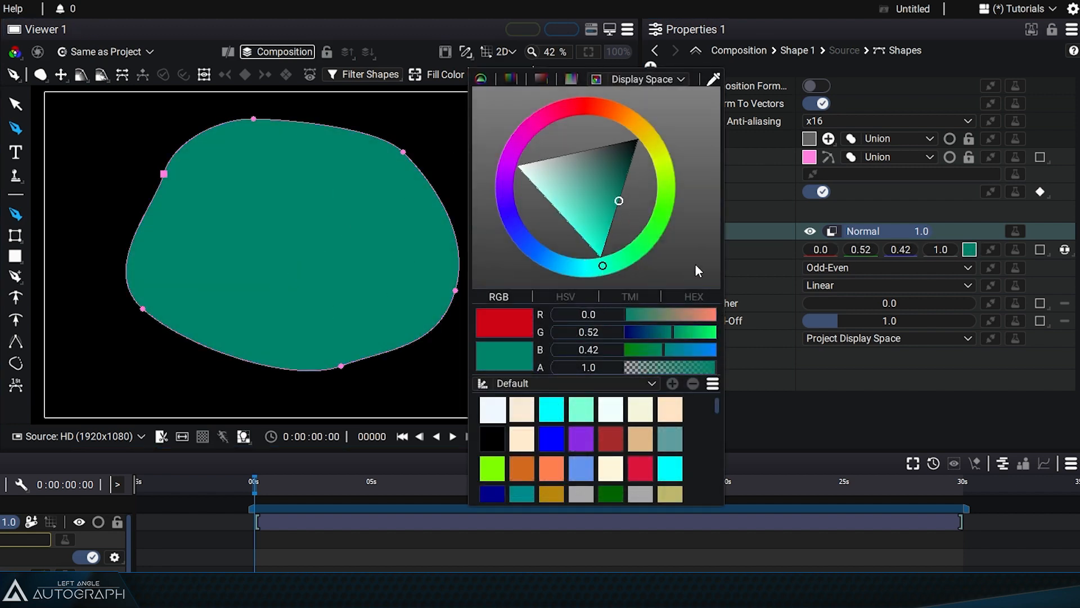
{"action": "left_click", "coordinate": [742, 231]}
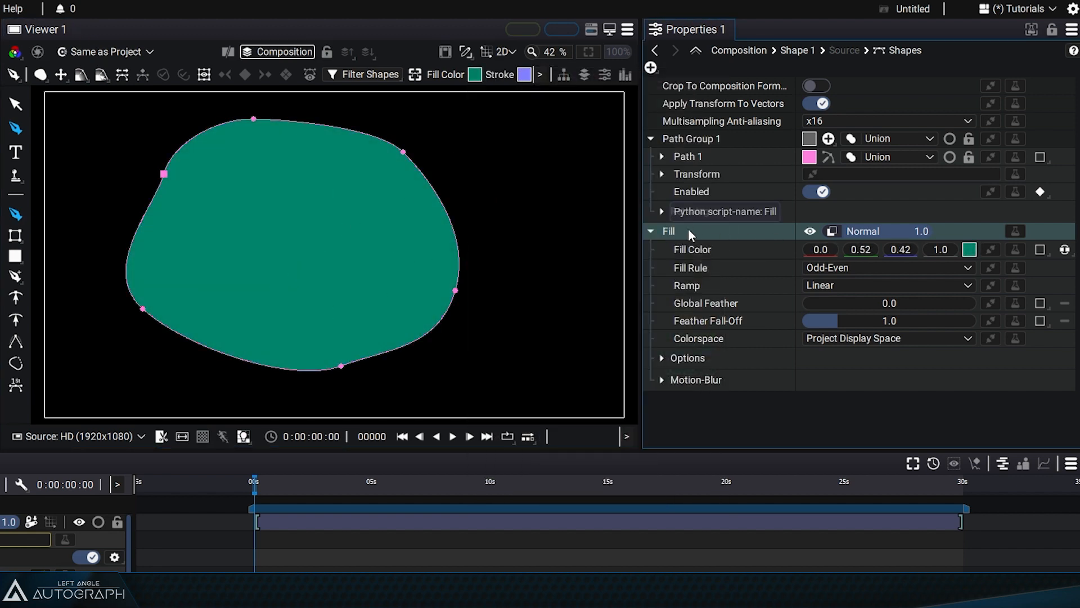
Delete the Shape 1 layer and set the default Fill Color for new shapes to blue (0.0, 0.41, 0.89)
{"action": "left_click", "coordinate": [2, 521]}
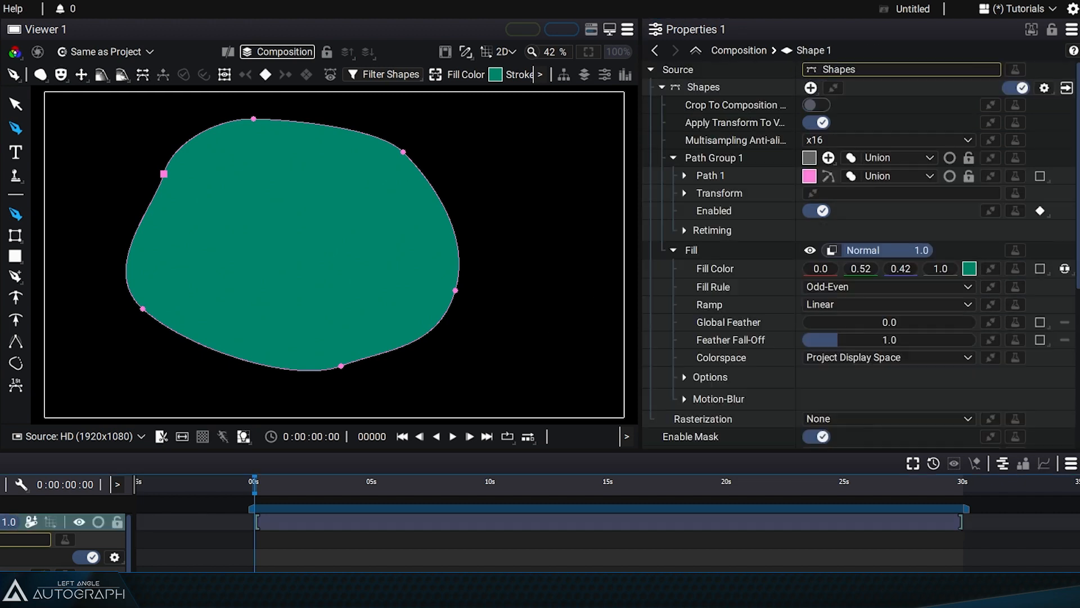
{"action": "key", "text": "Delete"}
{"action": "left_click", "coordinate": [436, 74]}
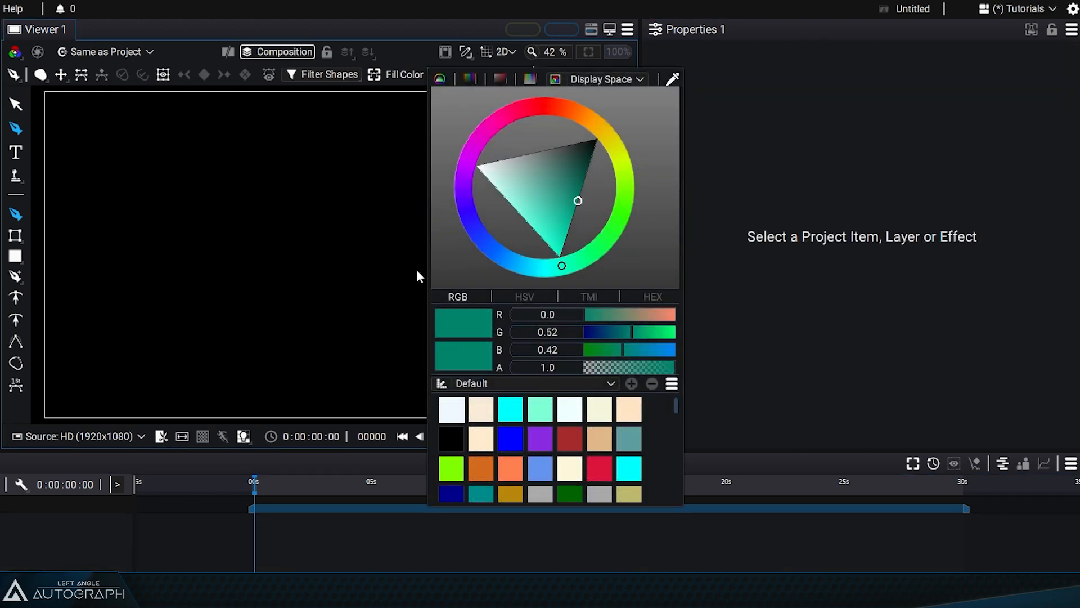
{"action": "left_click", "coordinate": [499, 259]}
{"action": "left_click_drag", "start_coordinate": [535, 236], "coordinate": [519, 242]}
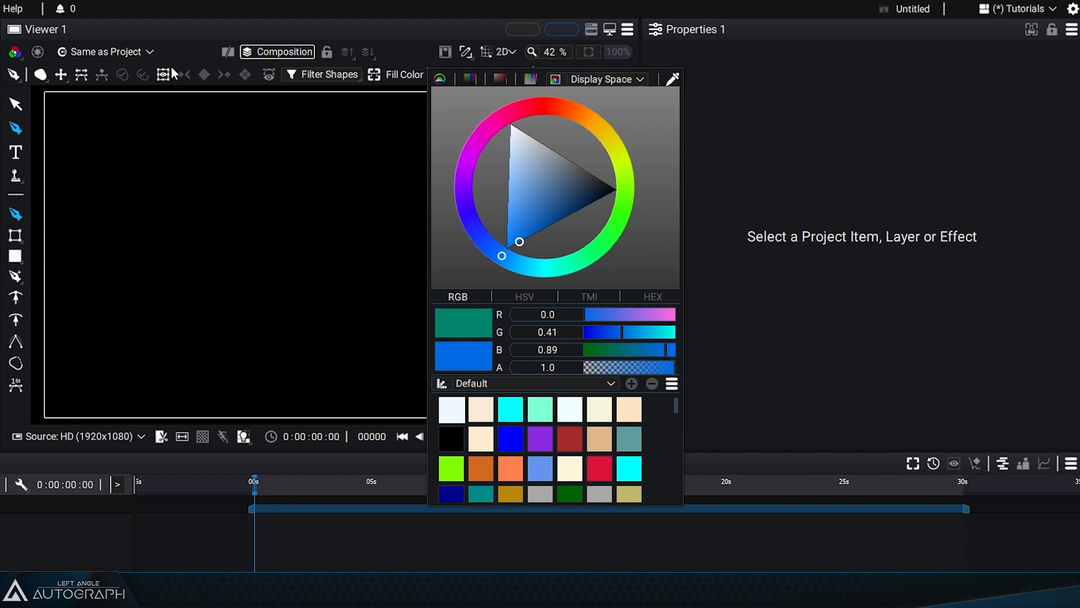
{"action": "left_click", "coordinate": [197, 41]}
Draw a closed blue shape with five curved points, expand its Fill settings and reshape the lower-left point
{"action": "left_click_drag", "start_coordinate": [182, 189], "coordinate": [178, 231]}
{"action": "left_click_drag", "start_coordinate": [178, 378], "coordinate": [200, 387]}
{"action": "left_click_drag", "start_coordinate": [447, 370], "coordinate": [477, 318]}
{"action": "left_click_drag", "start_coordinate": [491, 221], "coordinate": [473, 191]}
{"action": "left_click_drag", "start_coordinate": [366, 139], "coordinate": [306, 126]}
{"action": "left_click", "coordinate": [181, 191]}
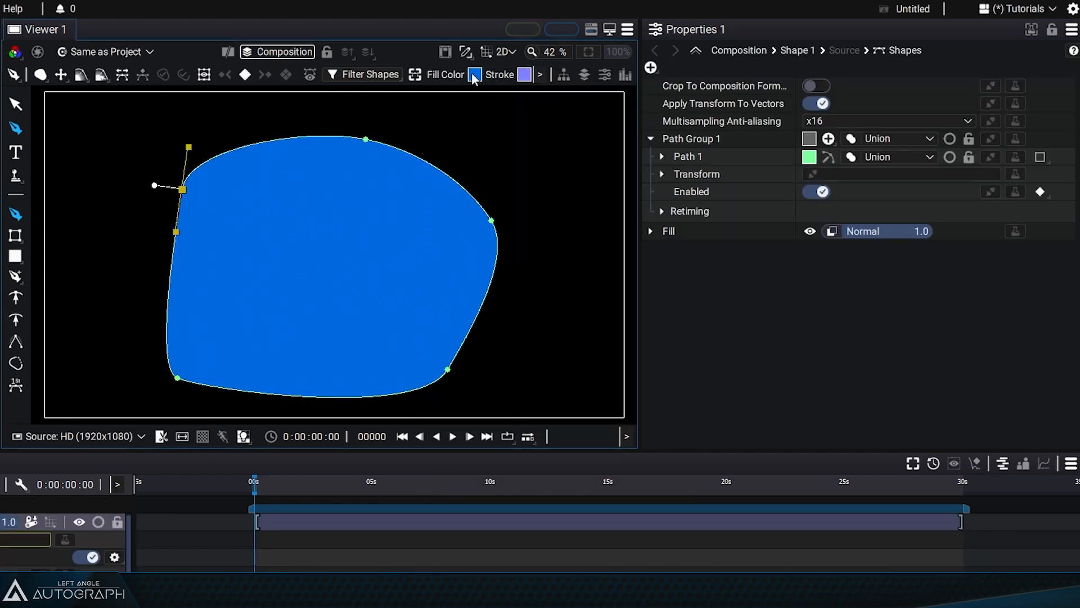
{"action": "left_click", "coordinate": [651, 231]}
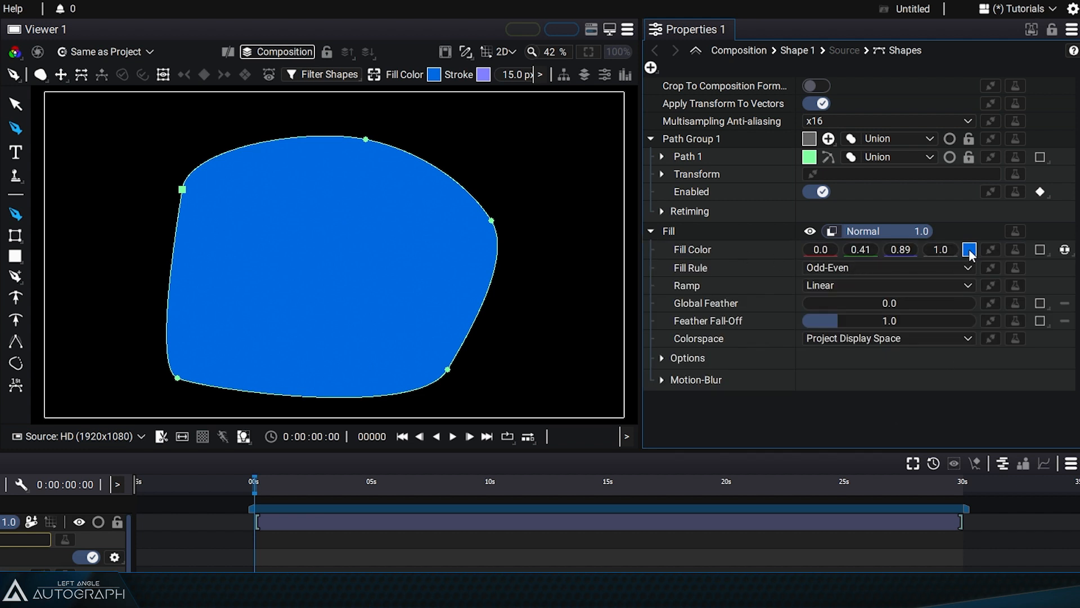
{"action": "left_click_drag", "start_coordinate": [180, 379], "coordinate": [125, 317]}
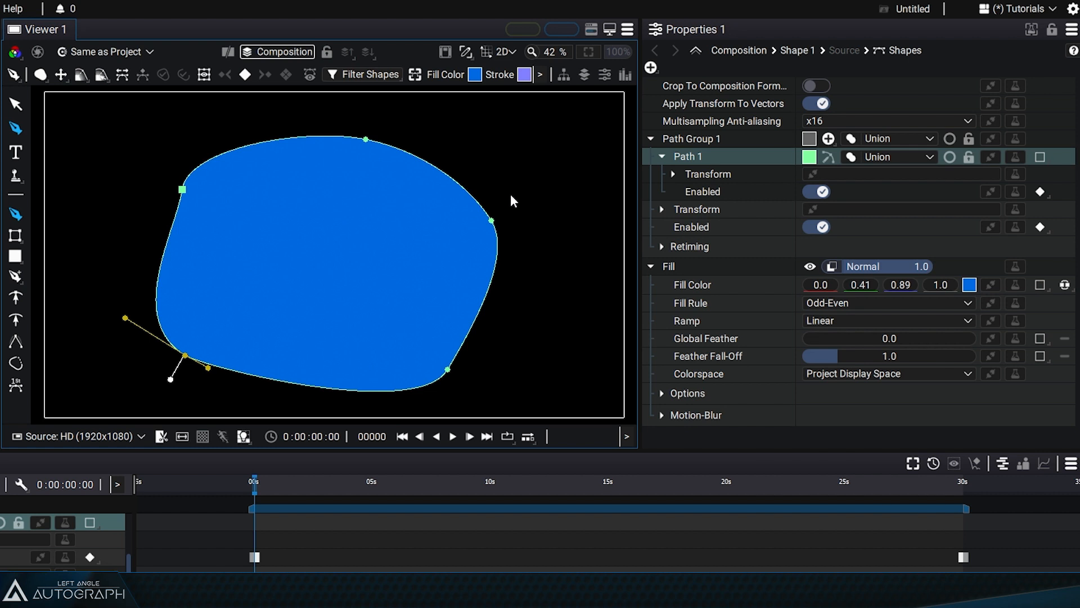
Draw a second closed path with five curved points overlapping the first shape's right side in the same path group
{"action": "left_click_drag", "start_coordinate": [509, 125], "coordinate": [478, 150]}
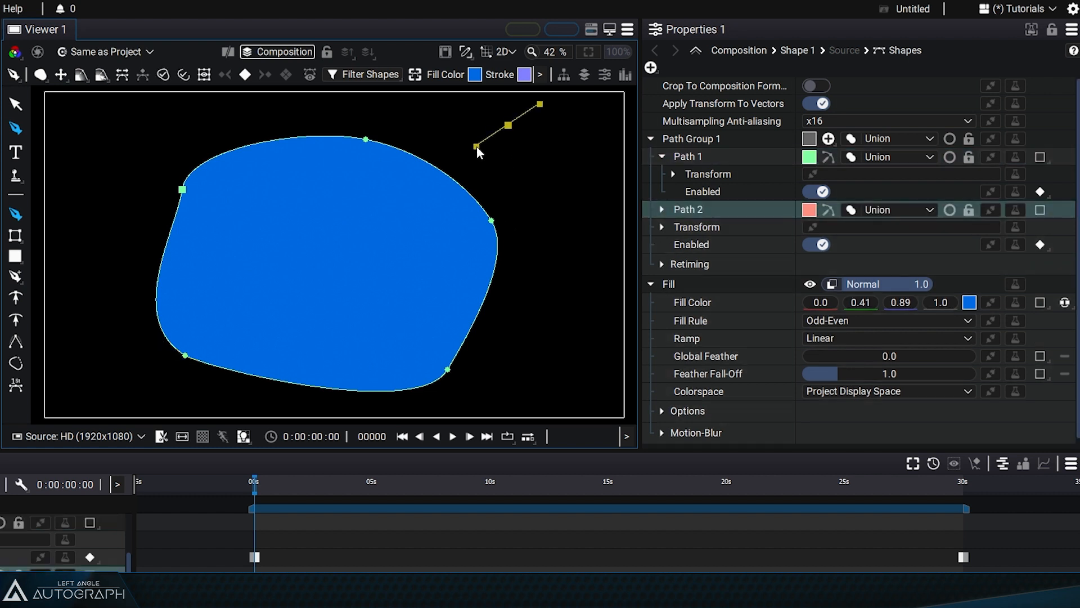
{"action": "left_click_drag", "start_coordinate": [436, 198], "coordinate": [421, 245]}
{"action": "left_click_drag", "start_coordinate": [499, 316], "coordinate": [556, 325]}
{"action": "left_click_drag", "start_coordinate": [589, 281], "coordinate": [606, 226]}
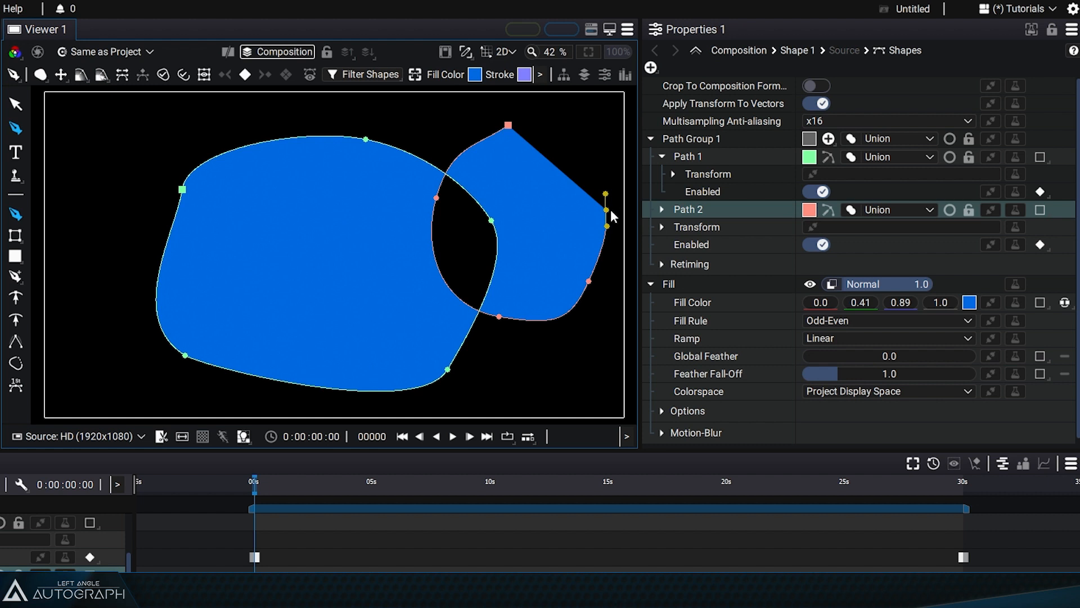
{"action": "left_click", "coordinate": [509, 125]}
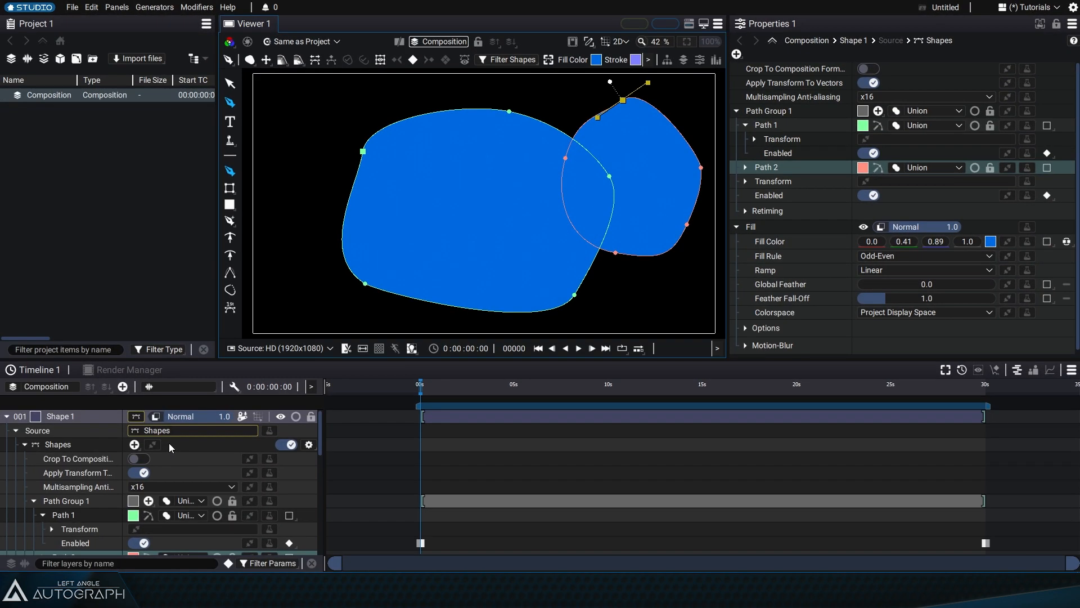
View the Fill Rule choices, leaving Odd-Even selected, and delete the Shape 1 layer
{"action": "left_click", "coordinate": [896, 256]}
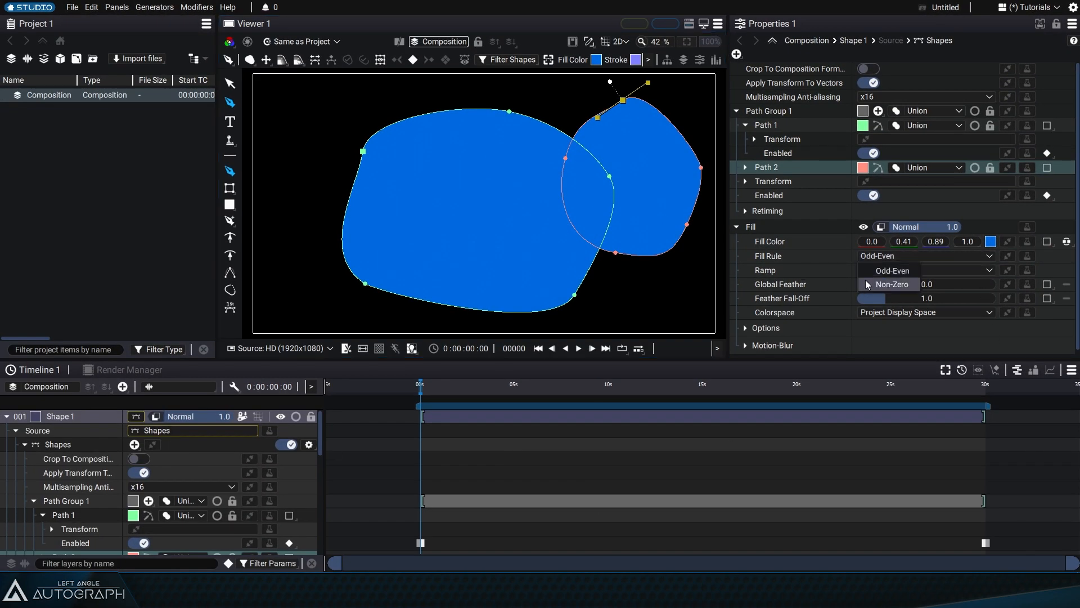
{"action": "left_click", "coordinate": [814, 231]}
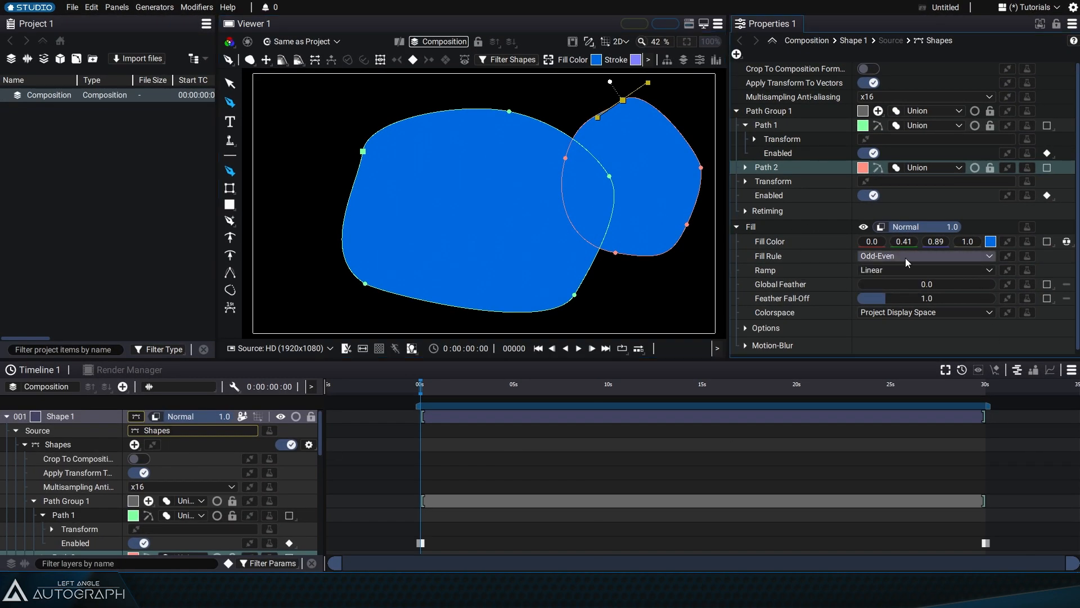
{"action": "left_click", "coordinate": [88, 416]}
{"action": "key", "text": "Delete"}
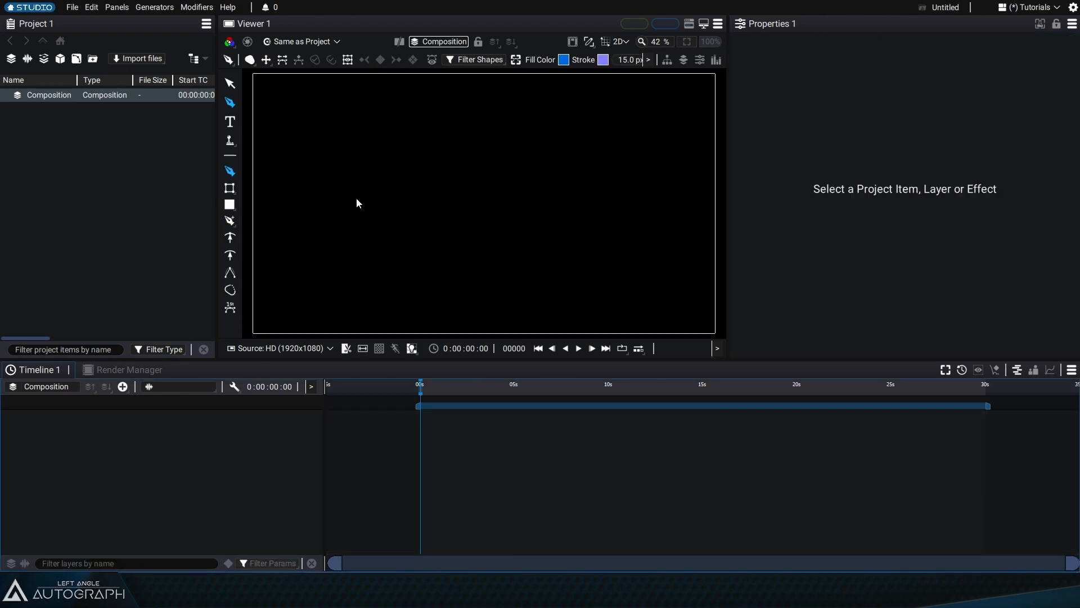
Draw an open counterclockwise spiral path of 17 points, starting near the composition's center and winding out to its upper edge
{"action": "left_click_drag", "start_coordinate": [471, 185], "coordinate": [477, 180]}
{"action": "left_click_drag", "start_coordinate": [424, 207], "coordinate": [429, 241]}
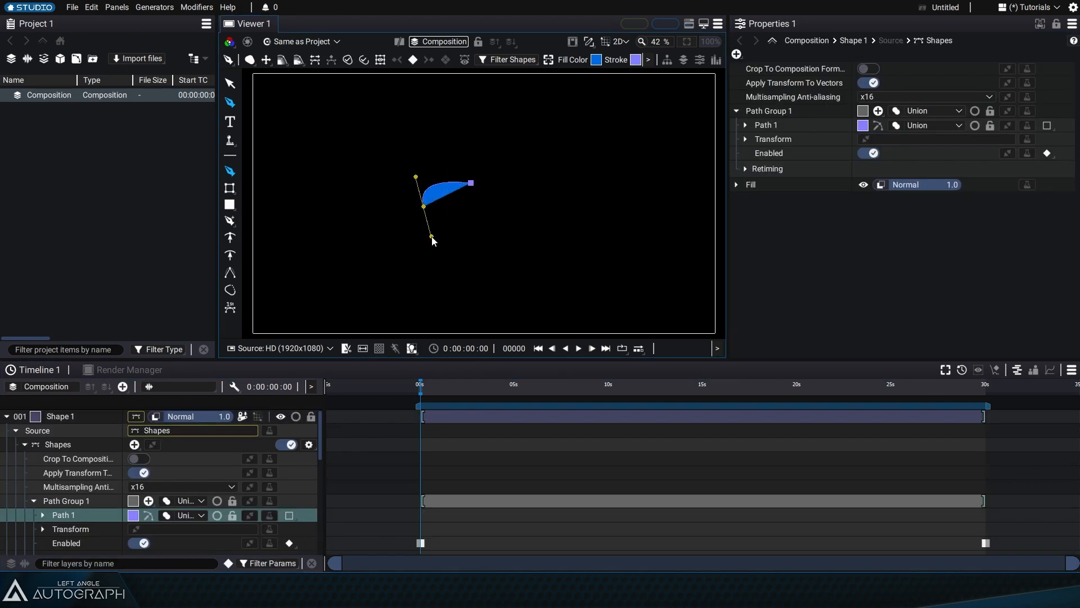
{"action": "left_click_drag", "start_coordinate": [508, 245], "coordinate": [494, 243]}
{"action": "left_click_drag", "start_coordinate": [529, 170], "coordinate": [523, 154]}
{"action": "left_click_drag", "start_coordinate": [423, 140], "coordinate": [400, 144]}
{"action": "left_click_drag", "start_coordinate": [371, 185], "coordinate": [367, 225]}
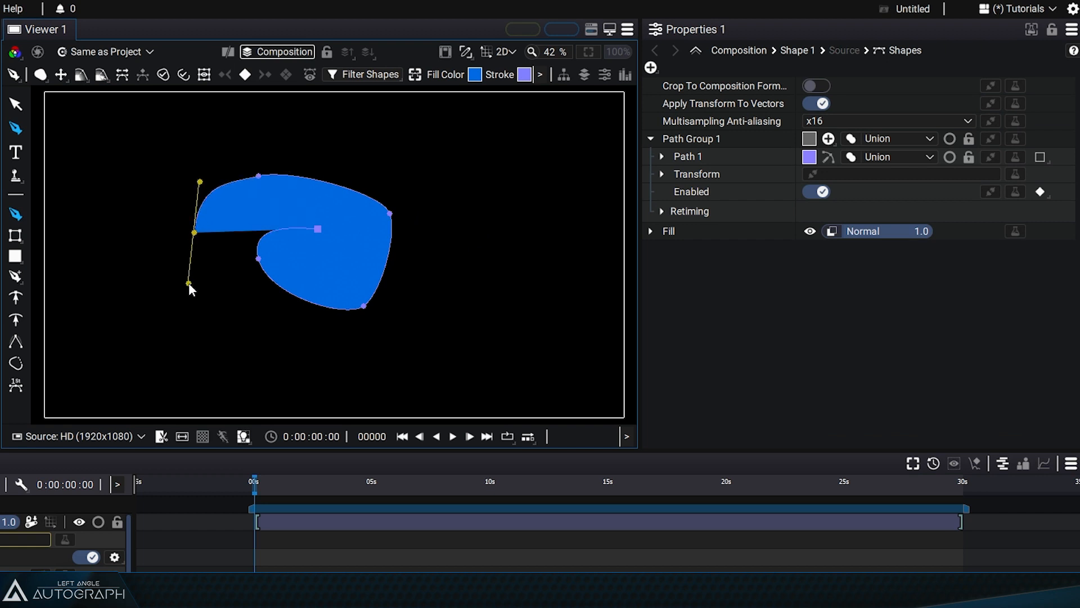
{"action": "left_click_drag", "start_coordinate": [419, 265], "coordinate": [439, 274]}
{"action": "left_click_drag", "start_coordinate": [537, 282], "coordinate": [558, 274]}
{"action": "left_click_drag", "start_coordinate": [488, 259], "coordinate": [491, 229]}
{"action": "left_click_drag", "start_coordinate": [409, 143], "coordinate": [369, 125]}
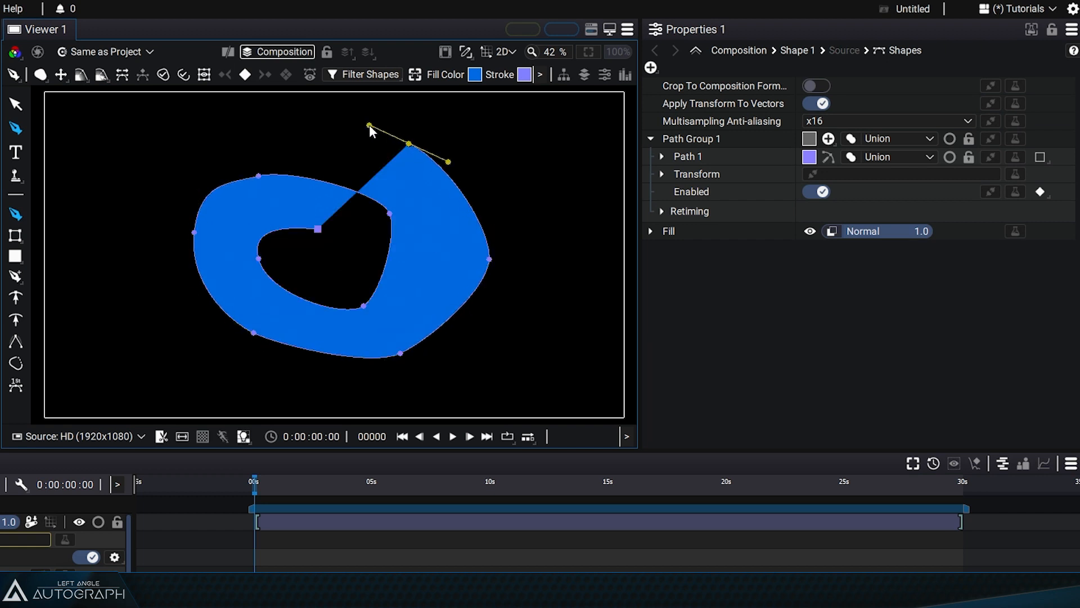
{"action": "left_click_drag", "start_coordinate": [201, 130], "coordinate": [169, 147]}
{"action": "left_click_drag", "start_coordinate": [126, 234], "coordinate": [117, 290]}
{"action": "left_click_drag", "start_coordinate": [159, 362], "coordinate": [205, 386]}
{"action": "left_click_drag", "start_coordinate": [416, 403], "coordinate": [442, 396]}
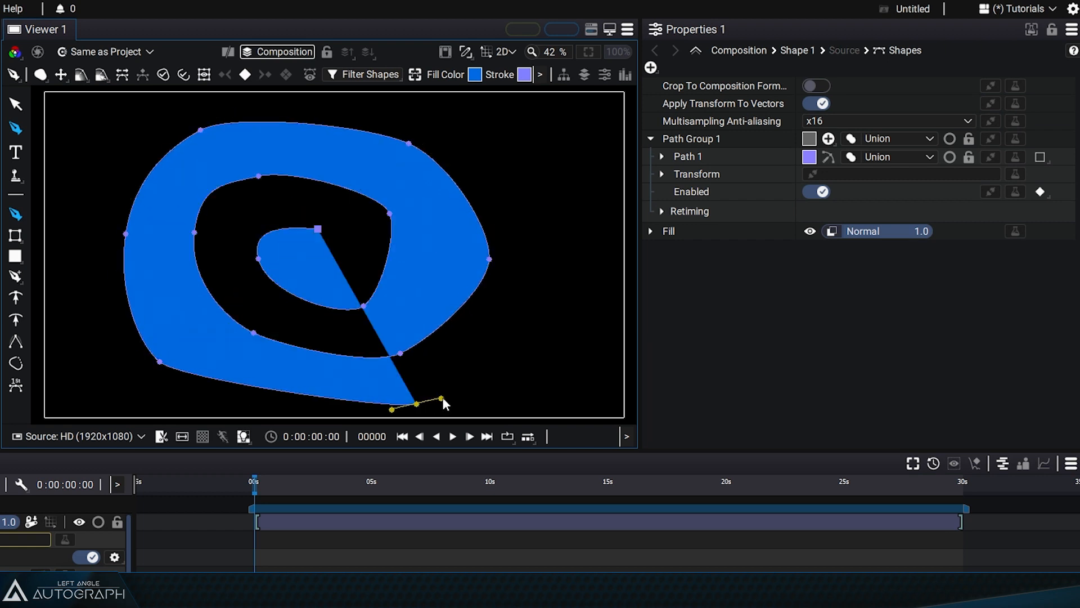
{"action": "left_click_drag", "start_coordinate": [523, 312], "coordinate": [535, 277]}
{"action": "left_click_drag", "start_coordinate": [532, 157], "coordinate": [482, 121]}
{"action": "left_click_drag", "start_coordinate": [341, 105], "coordinate": [345, 108]}
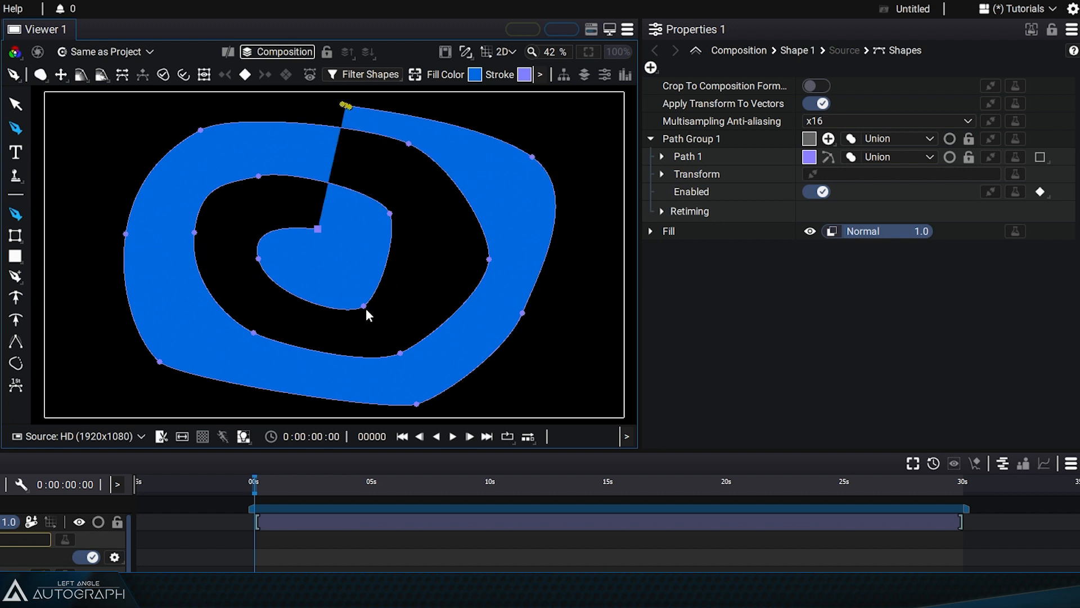
Examine the spiral's transparent areas against the checkerboard background and expand its Fill settings
{"action": "left_click", "coordinate": [203, 437]}
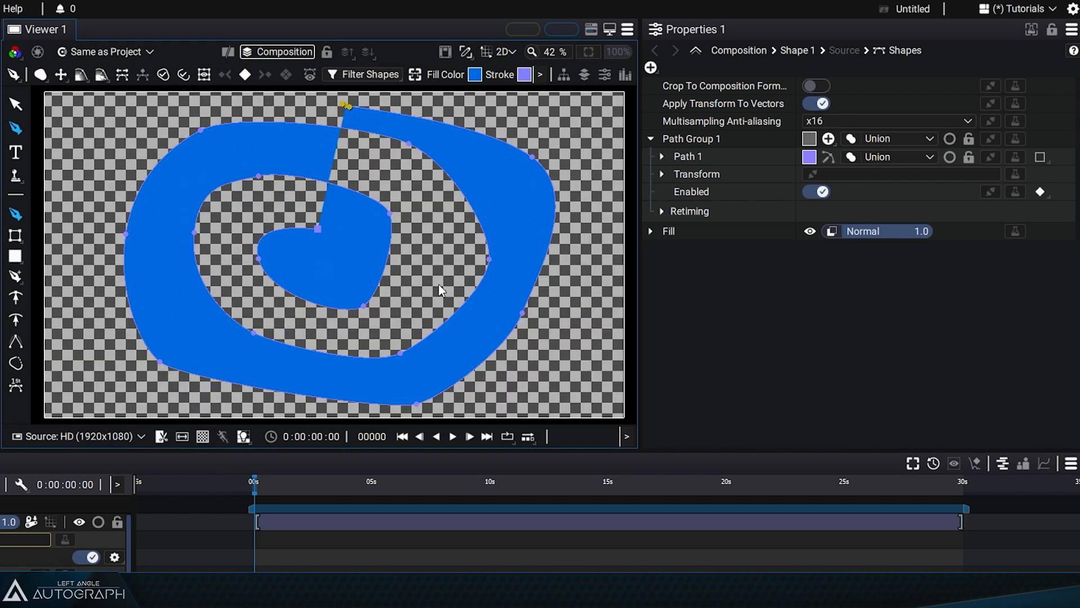
{"action": "left_click", "coordinate": [651, 231]}
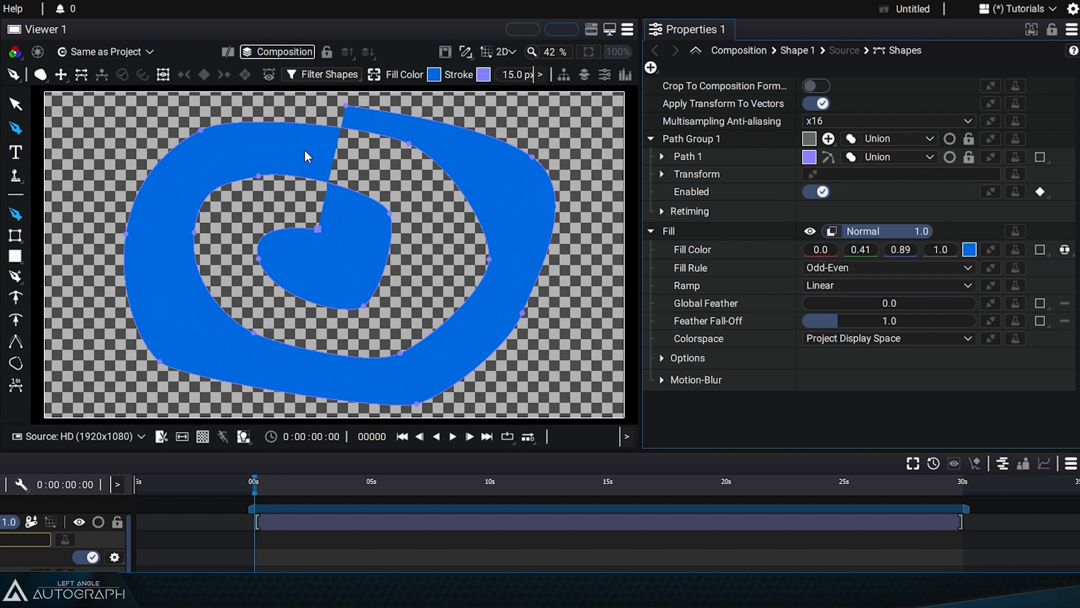
{"action": "left_click", "coordinate": [198, 440]}
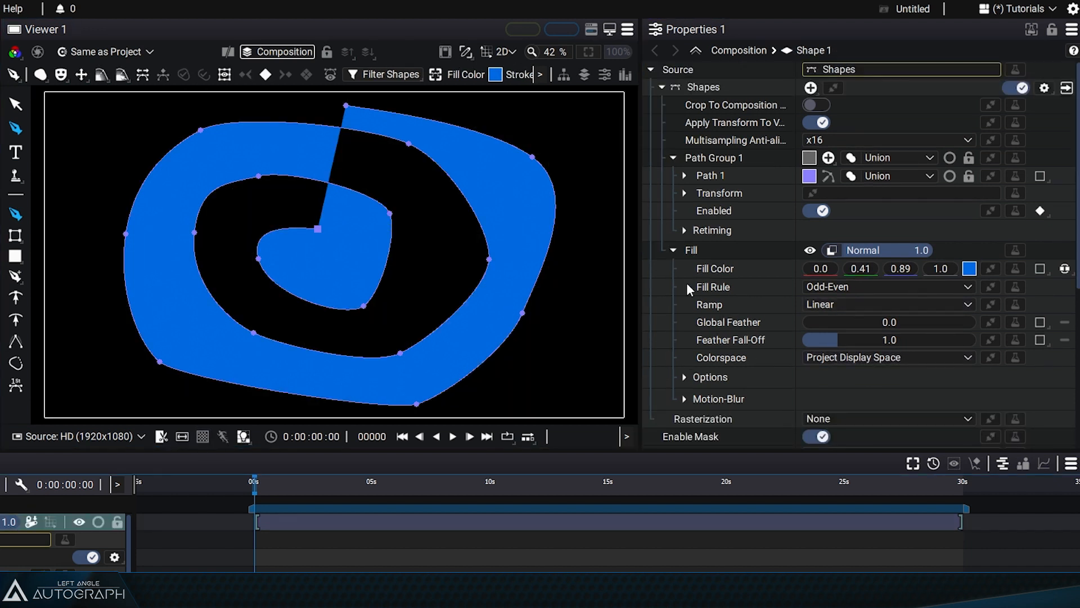
Set the spiral's Fill Rule to Non-Zero
{"action": "left_click", "coordinate": [847, 287]}
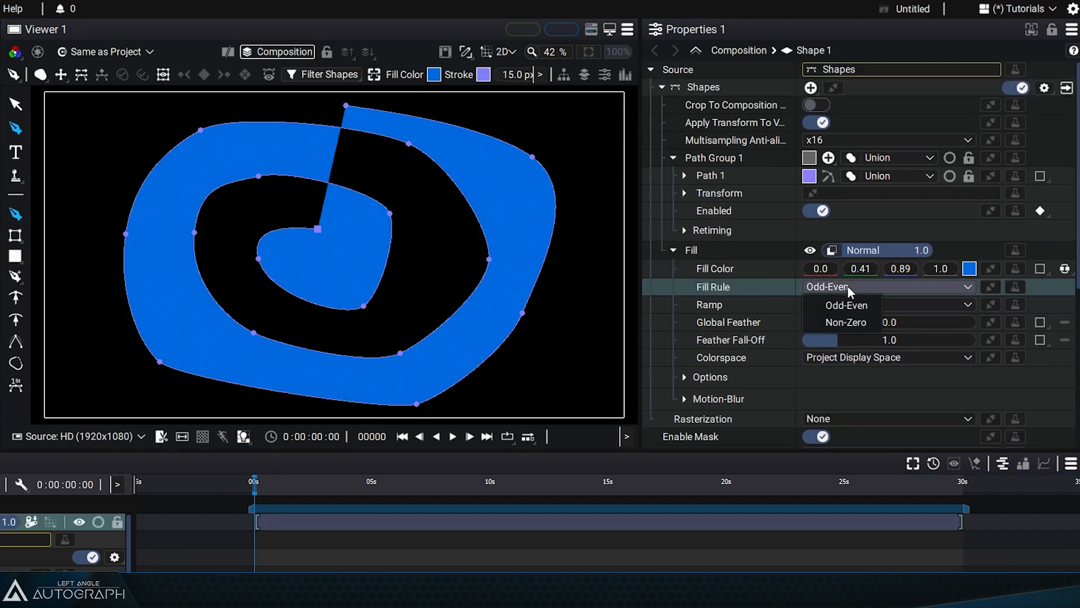
{"action": "left_click", "coordinate": [847, 321]}
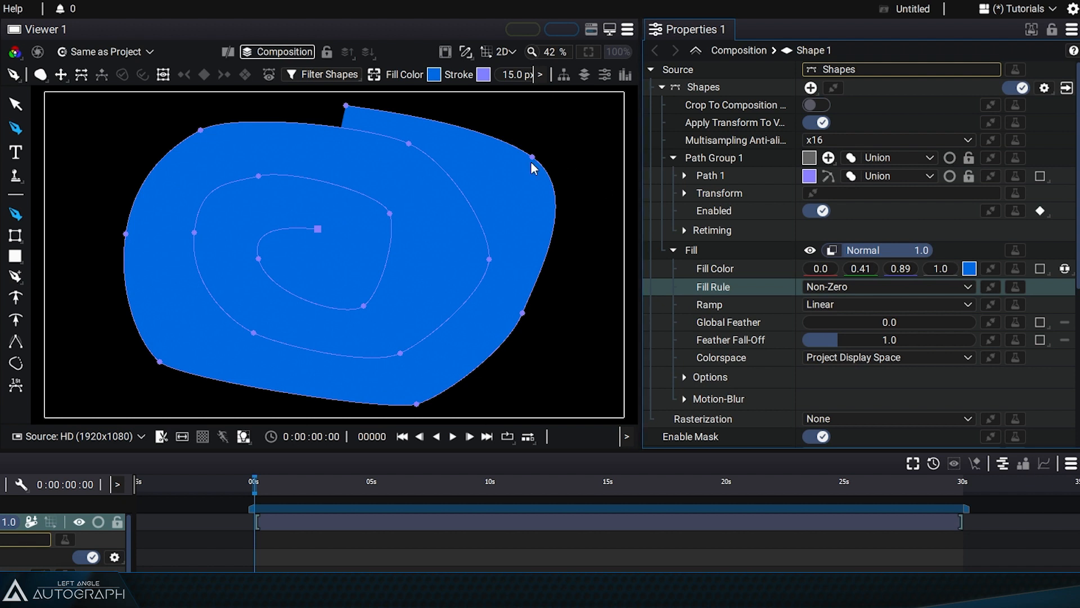
{"action": "left_click", "coordinate": [833, 288]}
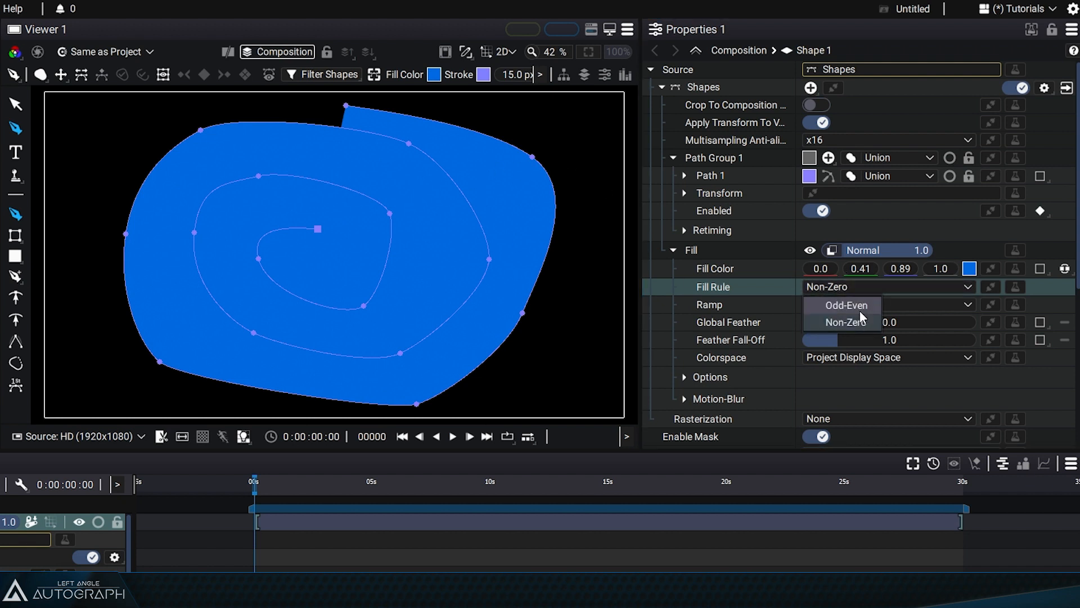
{"action": "left_click", "coordinate": [845, 322]}
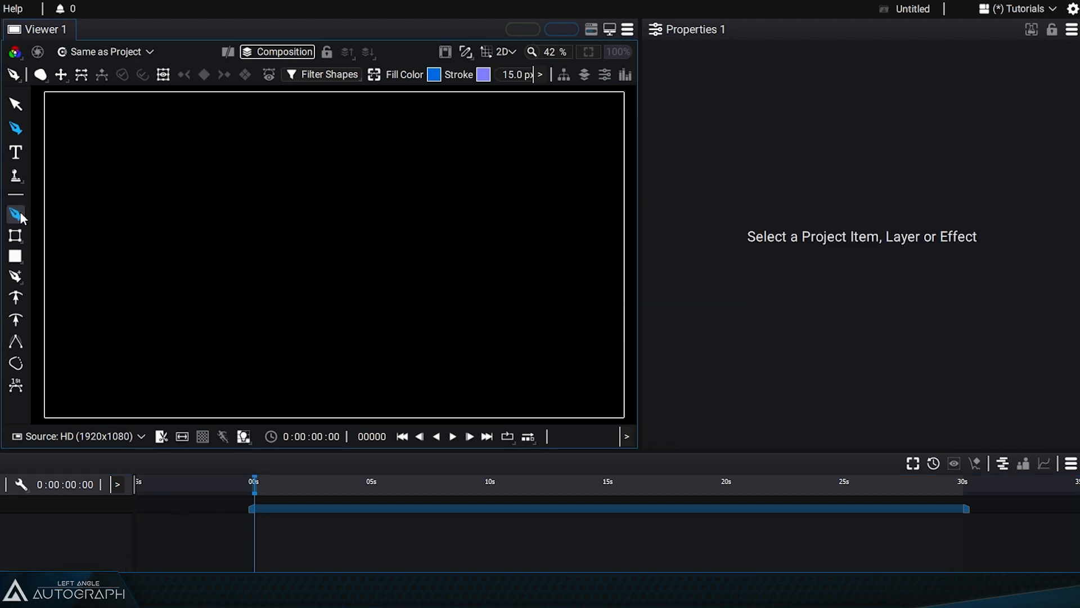
Draw a closed blue shape with five curved points in the left half of the empty composition
{"action": "left_click_drag", "start_coordinate": [180, 183], "coordinate": [149, 225]}
{"action": "left_click_drag", "start_coordinate": [194, 307], "coordinate": [251, 321]}
{"action": "left_click_drag", "start_coordinate": [320, 290], "coordinate": [349, 247]}
{"action": "left_click_drag", "start_coordinate": [344, 210], "coordinate": [337, 188]}
{"action": "left_click_drag", "start_coordinate": [272, 137], "coordinate": [234, 135]}
{"action": "left_click", "coordinate": [181, 183]}
Set the new shape's Fill Rule to Non-Zero
{"action": "left_click", "coordinate": [650, 231]}
{"action": "left_click", "coordinate": [833, 266]}
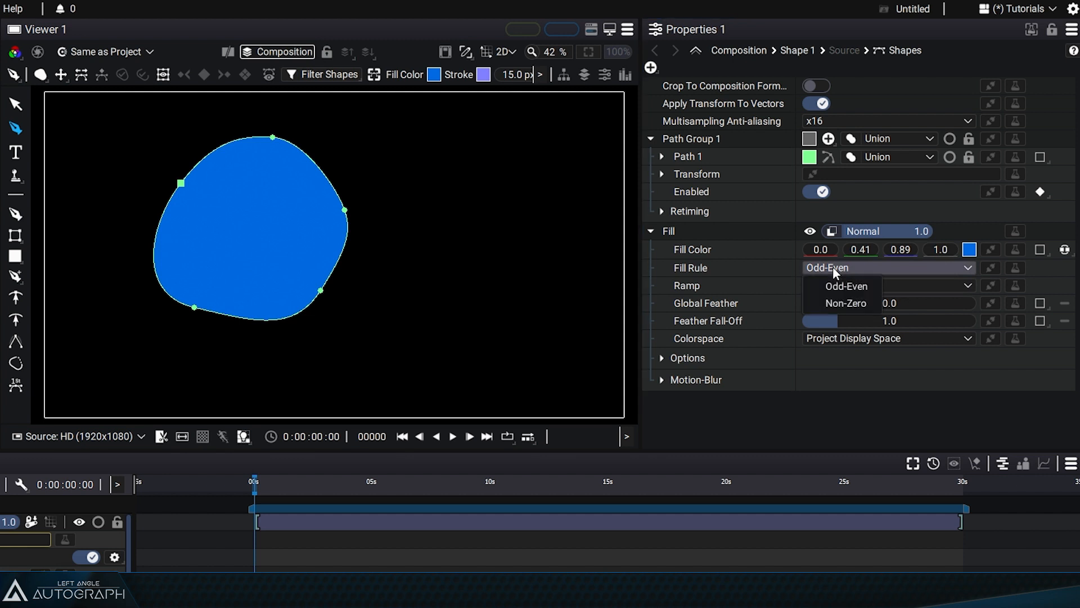
{"action": "left_click", "coordinate": [851, 303]}
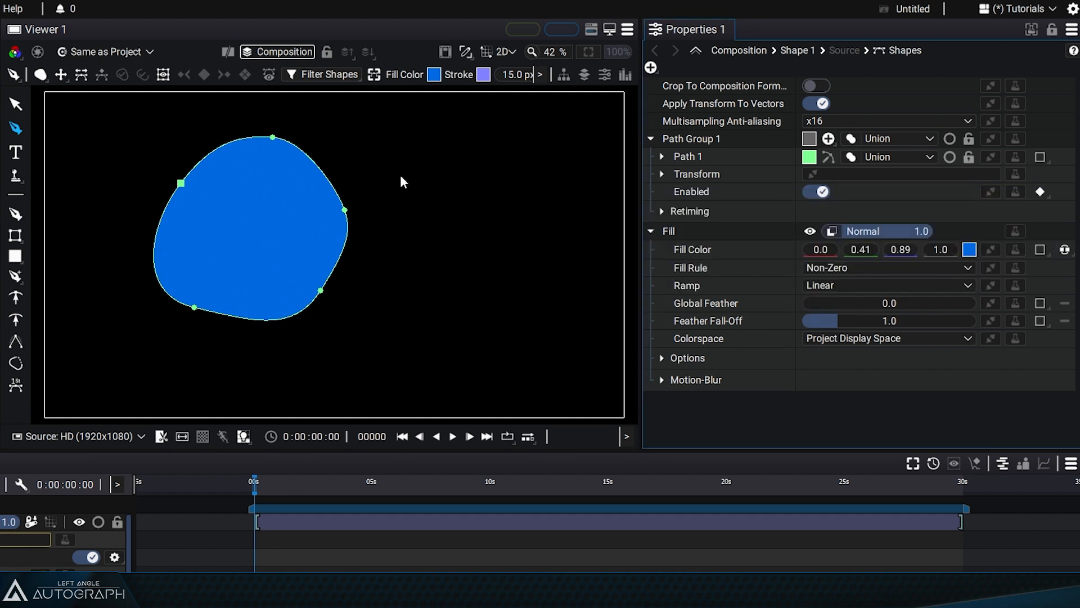
Draw a second closed path with six points in Path Group 1, overlapping the right side of the first path
{"action": "left_click", "coordinate": [709, 140]}
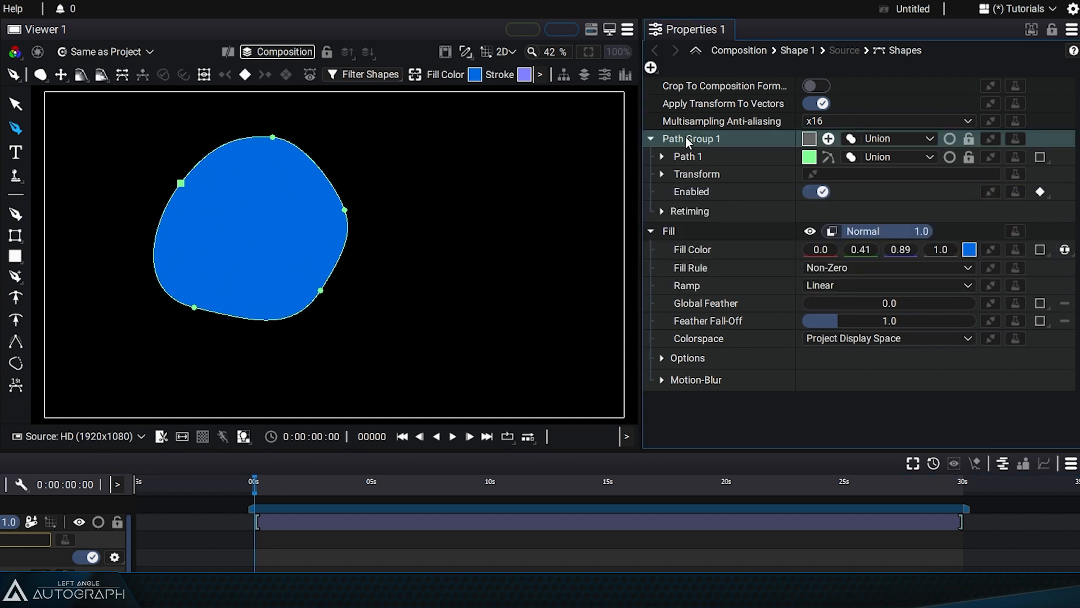
{"action": "left_click", "coordinate": [382, 140]}
{"action": "left_click_drag", "start_coordinate": [297, 230], "coordinate": [289, 265]}
{"action": "left_click_drag", "start_coordinate": [342, 347], "coordinate": [376, 361]}
{"action": "left_click_drag", "start_coordinate": [489, 334], "coordinate": [517, 323]}
{"action": "left_click_drag", "start_coordinate": [548, 247], "coordinate": [554, 219]}
{"action": "left_click", "coordinate": [547, 168]}
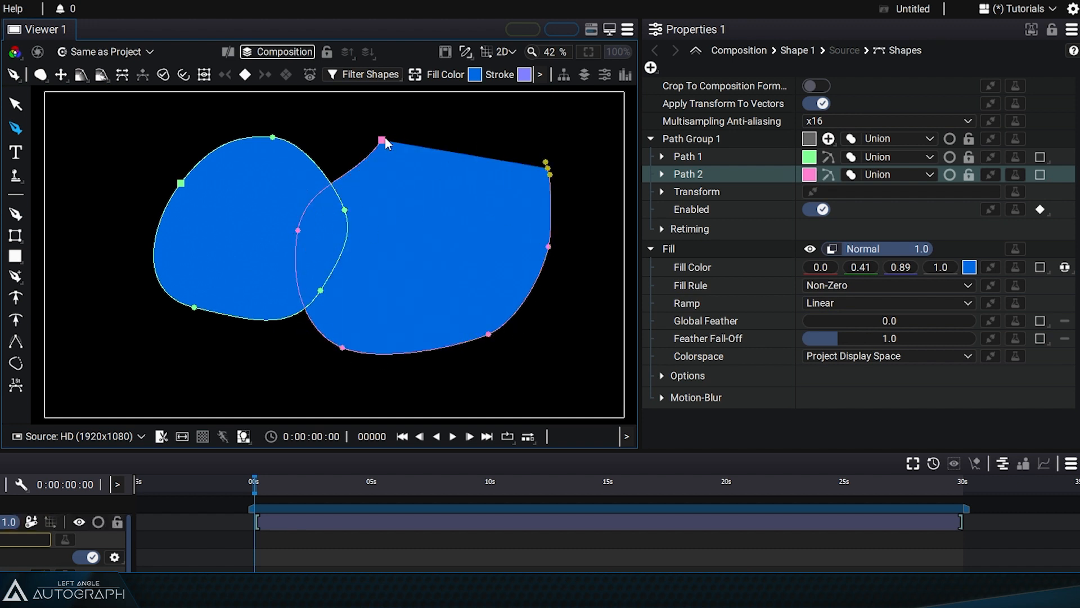
{"action": "left_click_drag", "start_coordinate": [382, 141], "coordinate": [352, 182]}
Compare the Odd-Even and Non-Zero fill rules on the two overlapping paths, leaving Fill Rule set to Odd-Even
{"action": "left_click", "coordinate": [832, 287]}
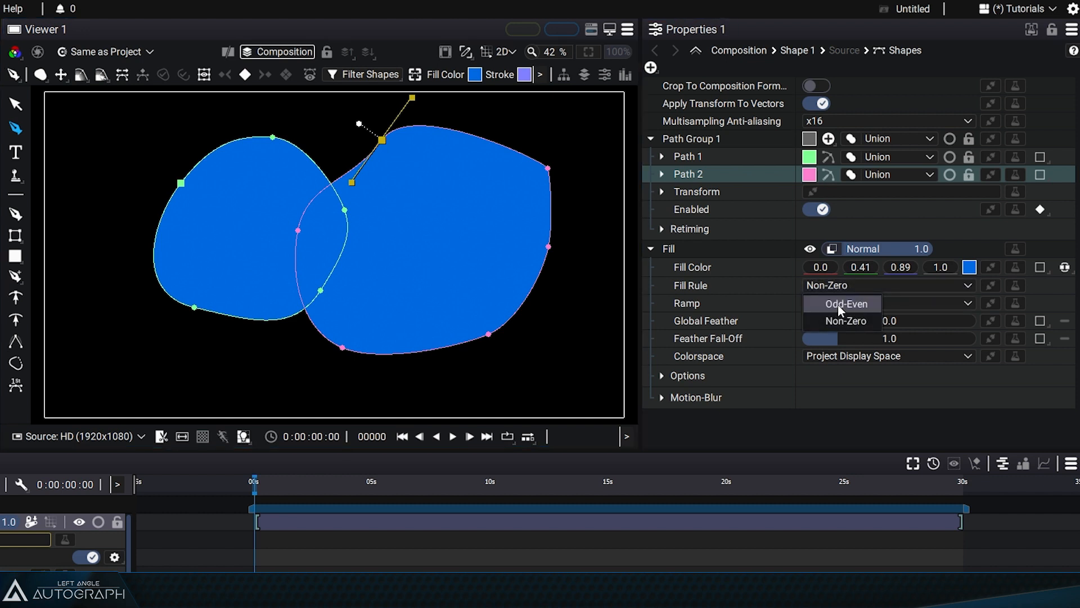
{"action": "left_click", "coordinate": [838, 304]}
{"action": "left_click", "coordinate": [839, 288]}
{"action": "left_click", "coordinate": [841, 319]}
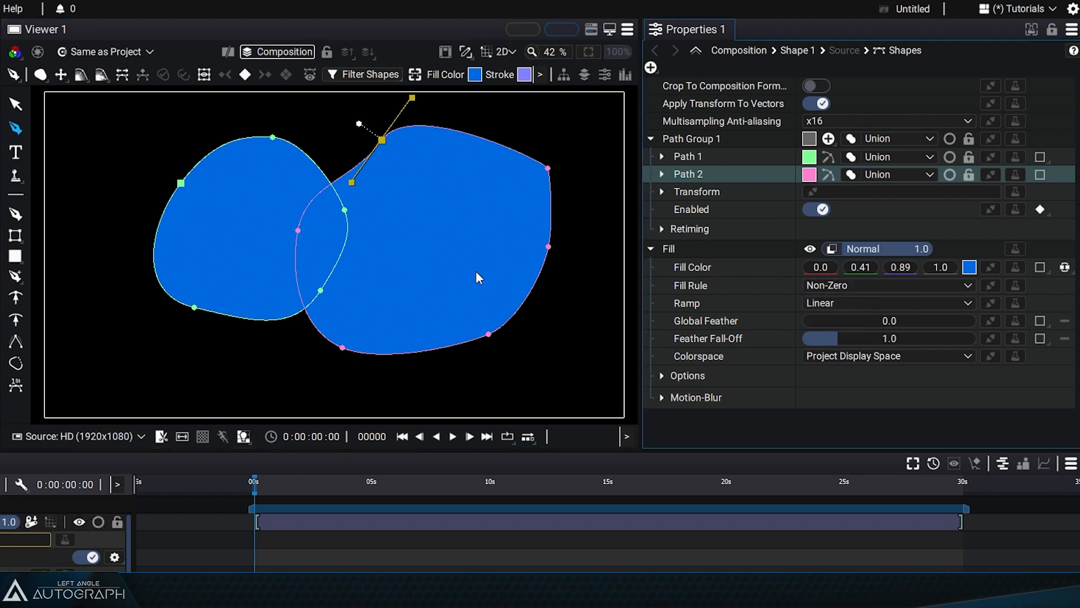
{"action": "left_click", "coordinate": [851, 285]}
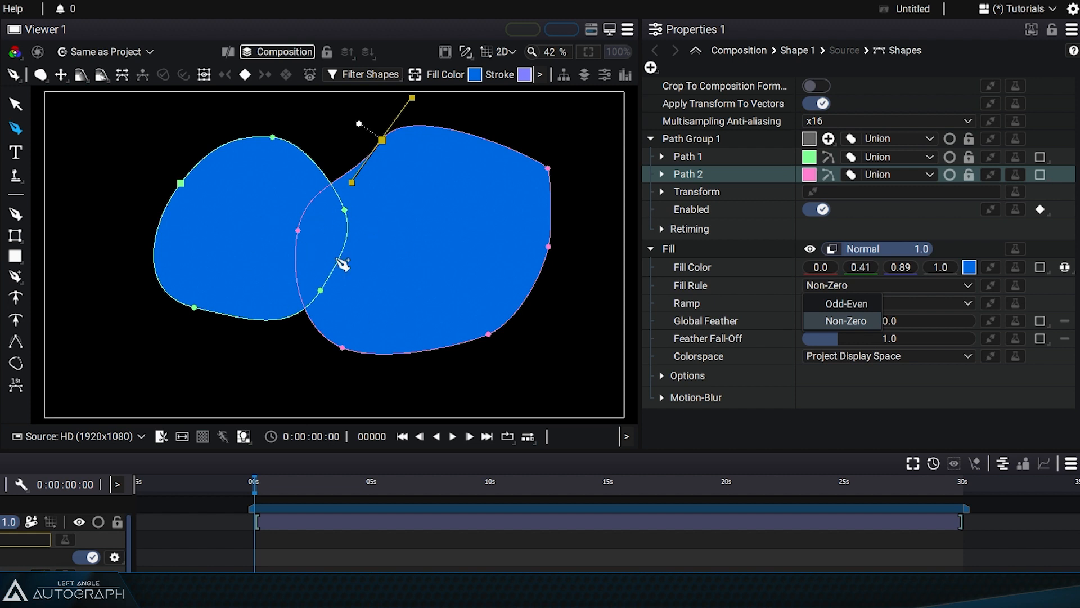
{"action": "left_click", "coordinate": [827, 303]}
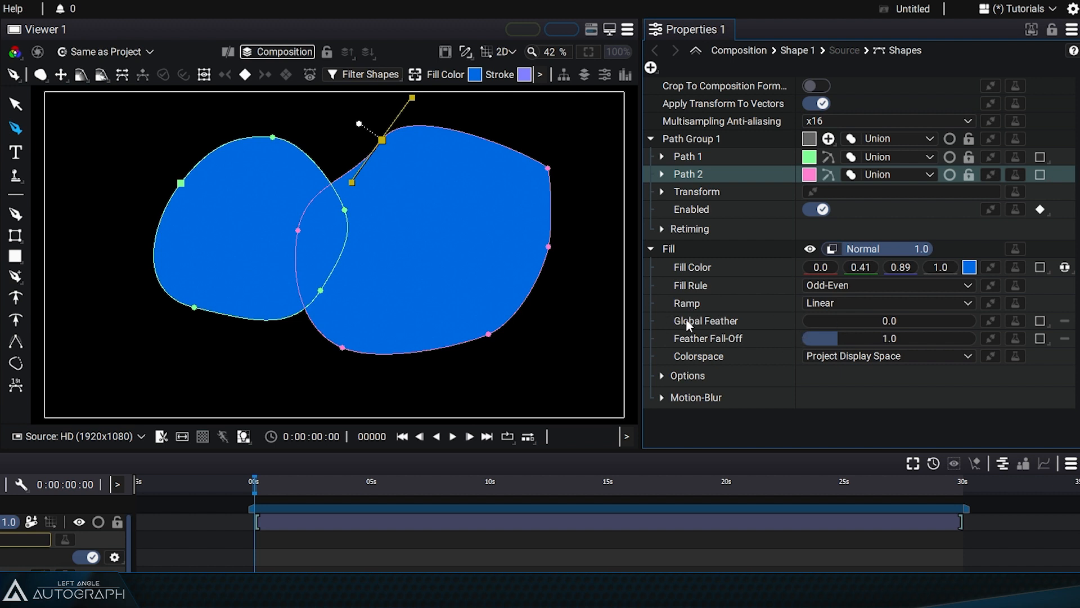
Set the fill's Global Feather to 178
{"action": "left_click", "coordinate": [724, 319]}
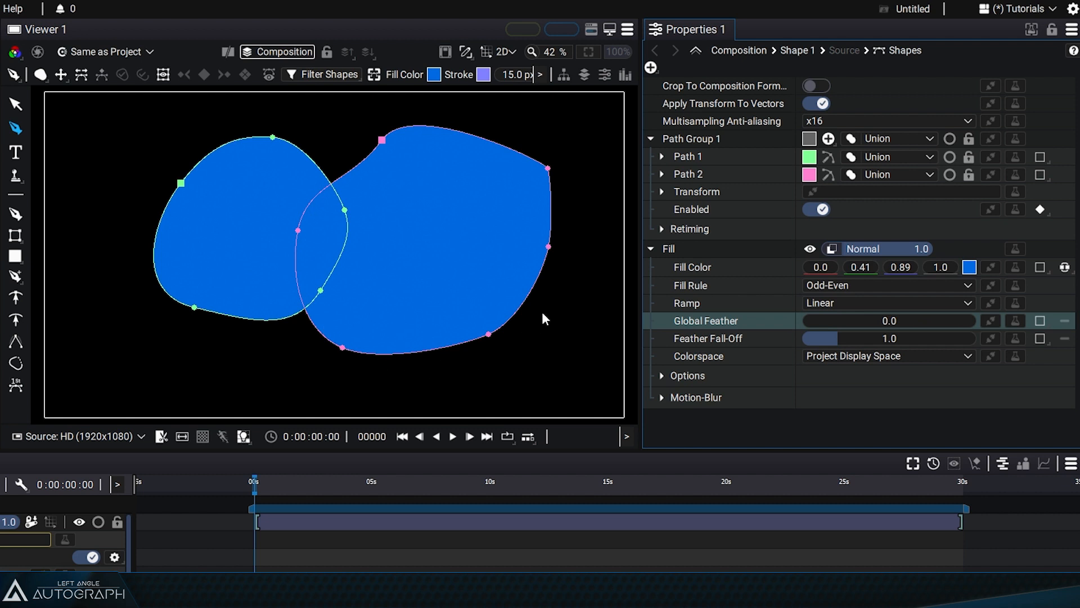
{"action": "left_click_drag", "start_coordinate": [871, 327], "coordinate": [956, 326]}
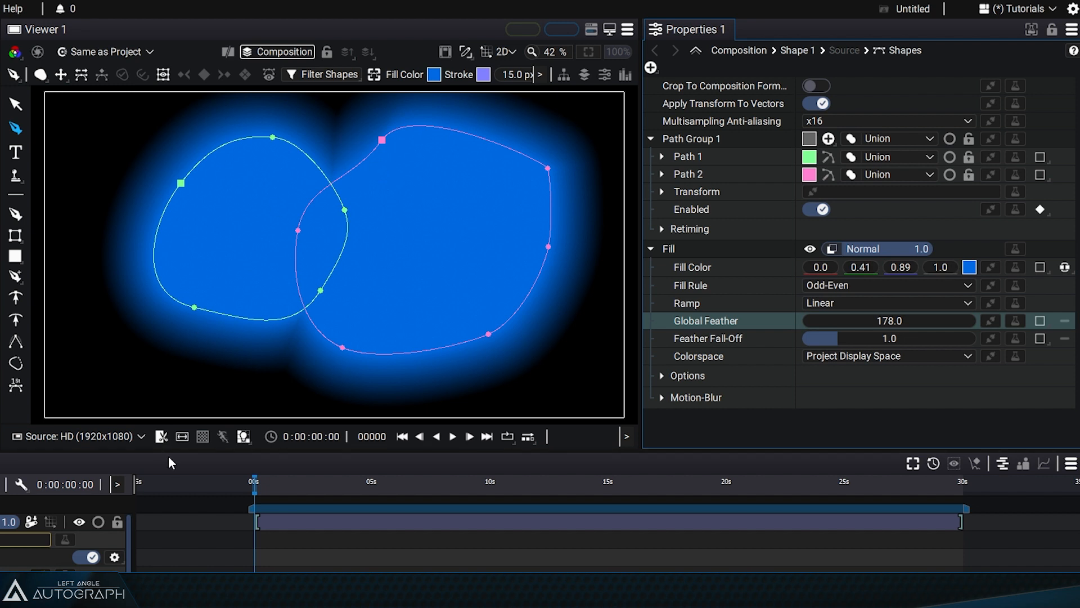
View the feathered edges against the transparency checkerboard and restore the black viewer background
{"action": "left_click", "coordinate": [161, 437]}
{"action": "left_click", "coordinate": [202, 434]}
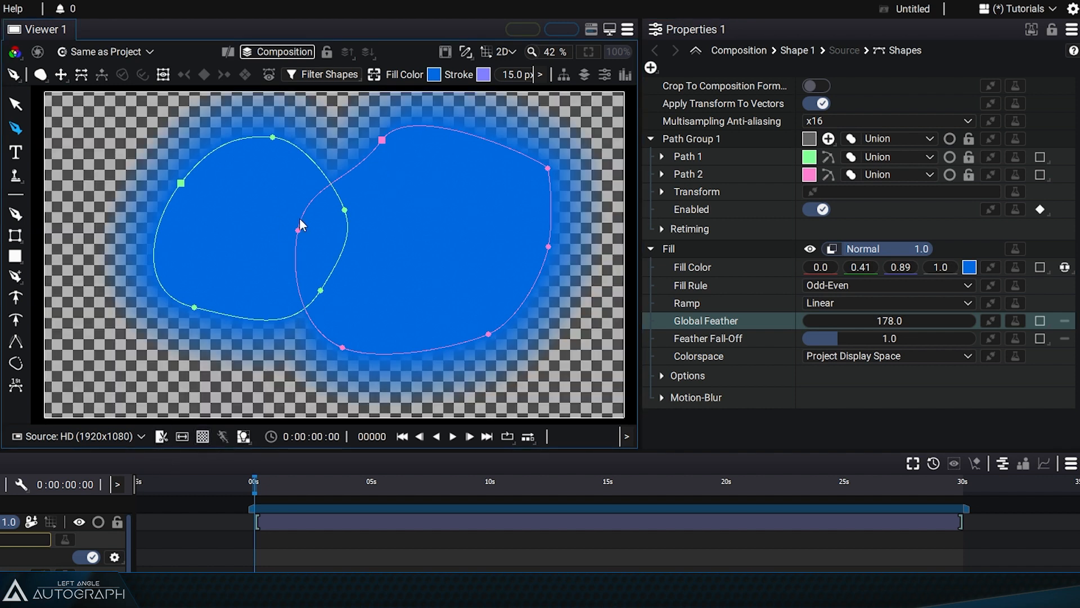
{"action": "left_click", "coordinate": [203, 437]}
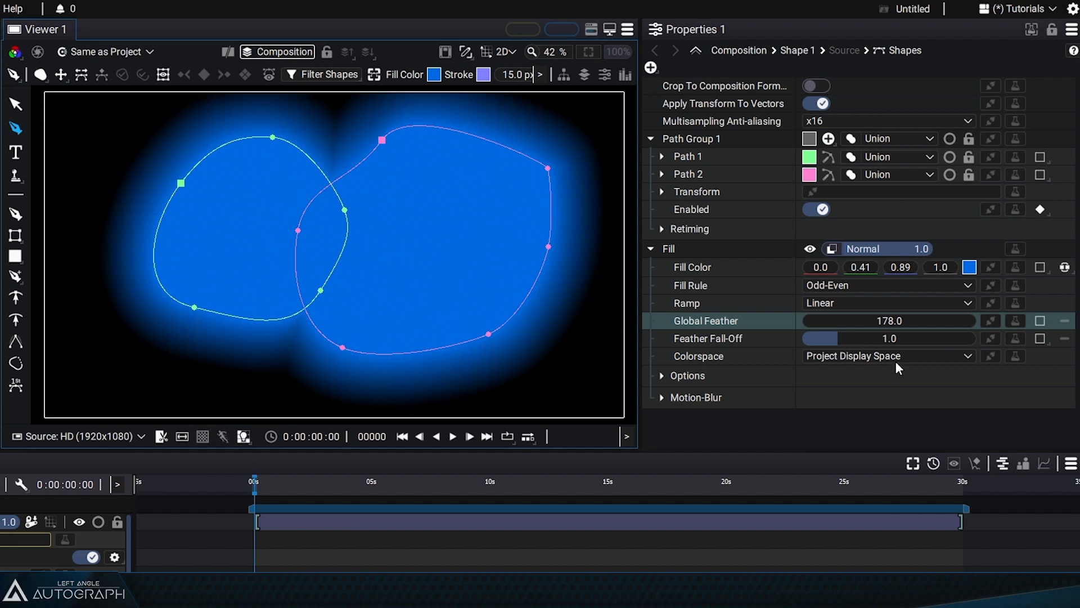
Try the Perceptually Linear ramp on the feathered fill with the path outlines hidden, and return Ramp to Linear
{"action": "left_click", "coordinate": [842, 303]}
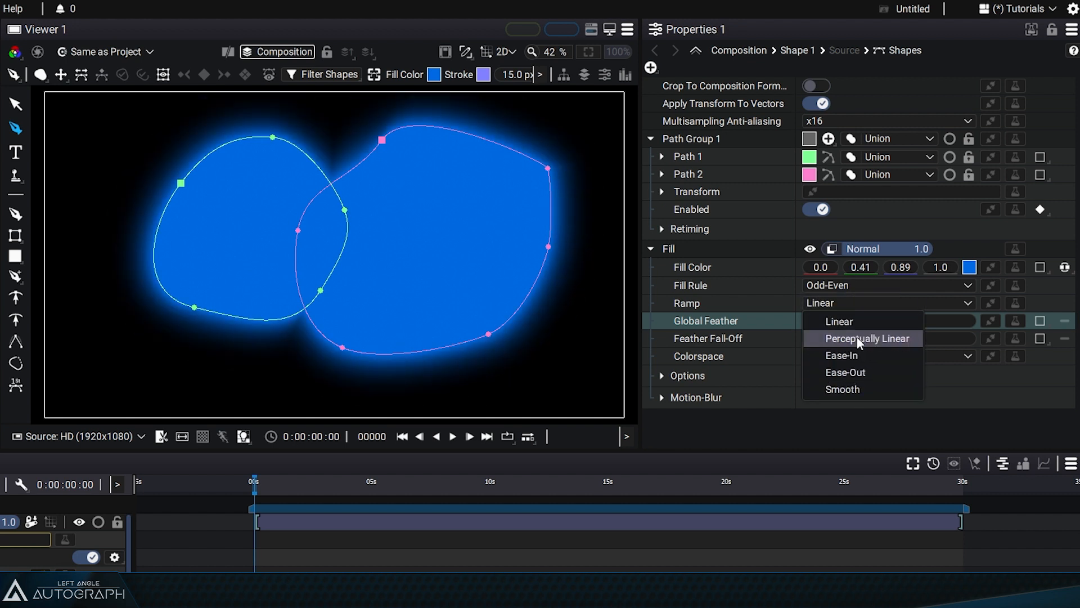
{"action": "left_click", "coordinate": [865, 340]}
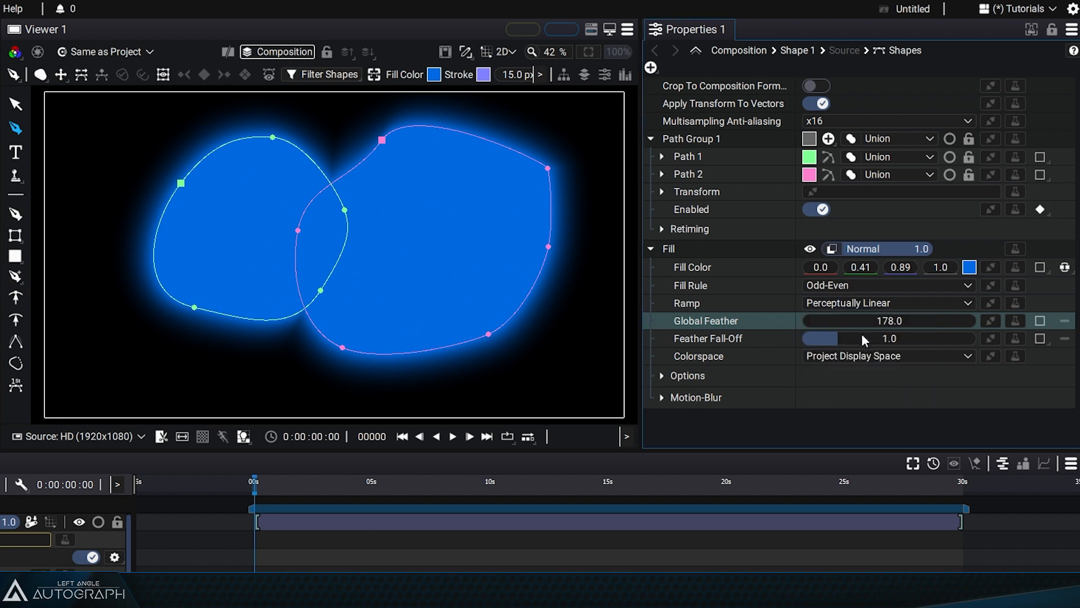
{"action": "left_click", "coordinate": [19, 106]}
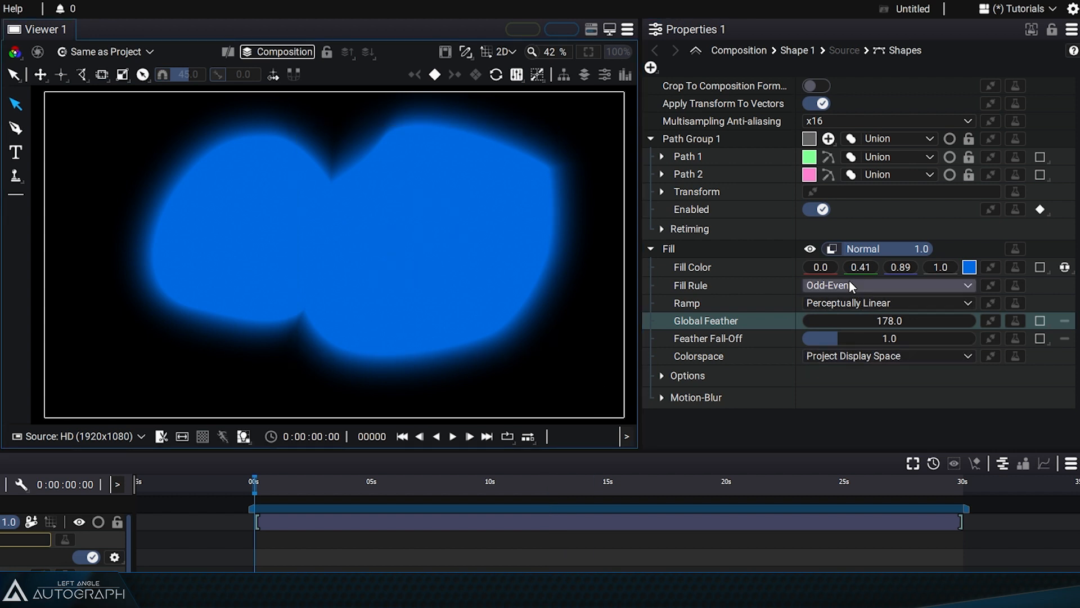
{"action": "left_click", "coordinate": [861, 302]}
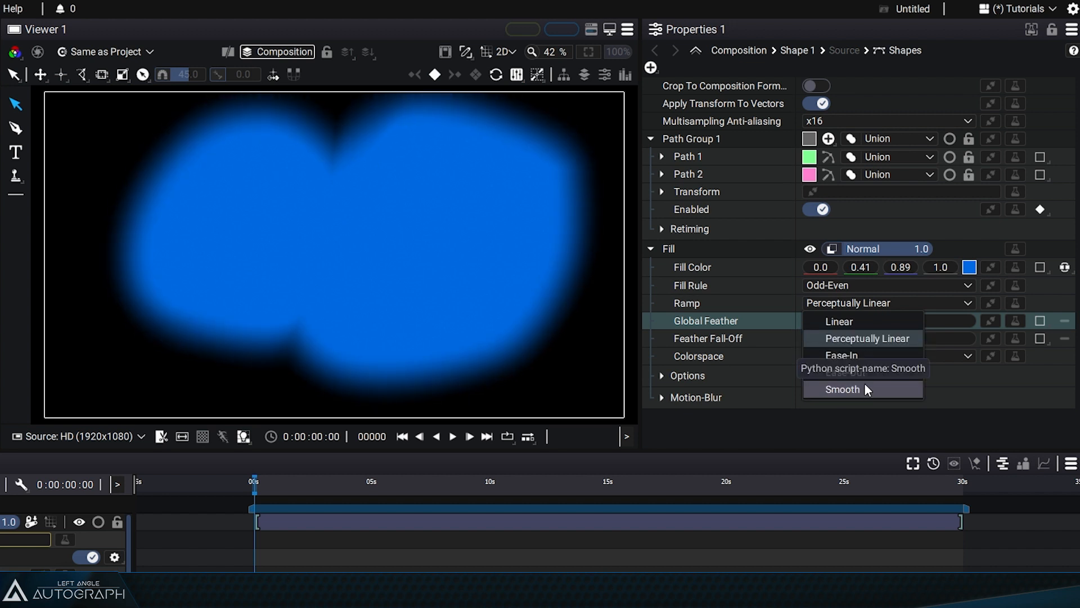
{"action": "left_click", "coordinate": [856, 319]}
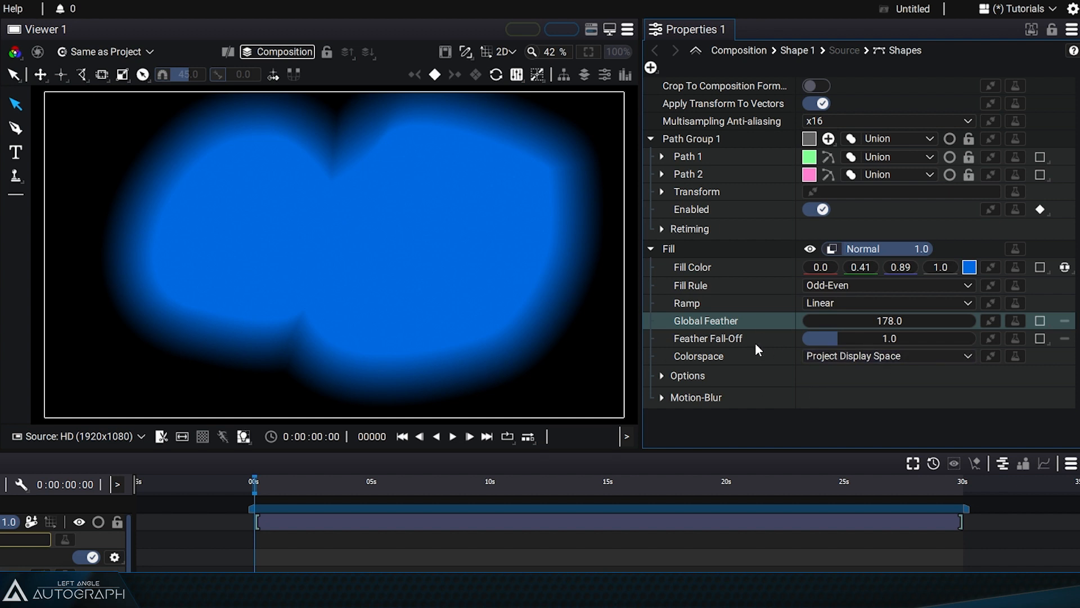
Set the Feather Fall-Off to 2.25 and preview the Project Working Space colorspace, keeping Project Display Space
{"action": "left_click_drag", "start_coordinate": [848, 339], "coordinate": [878, 338]}
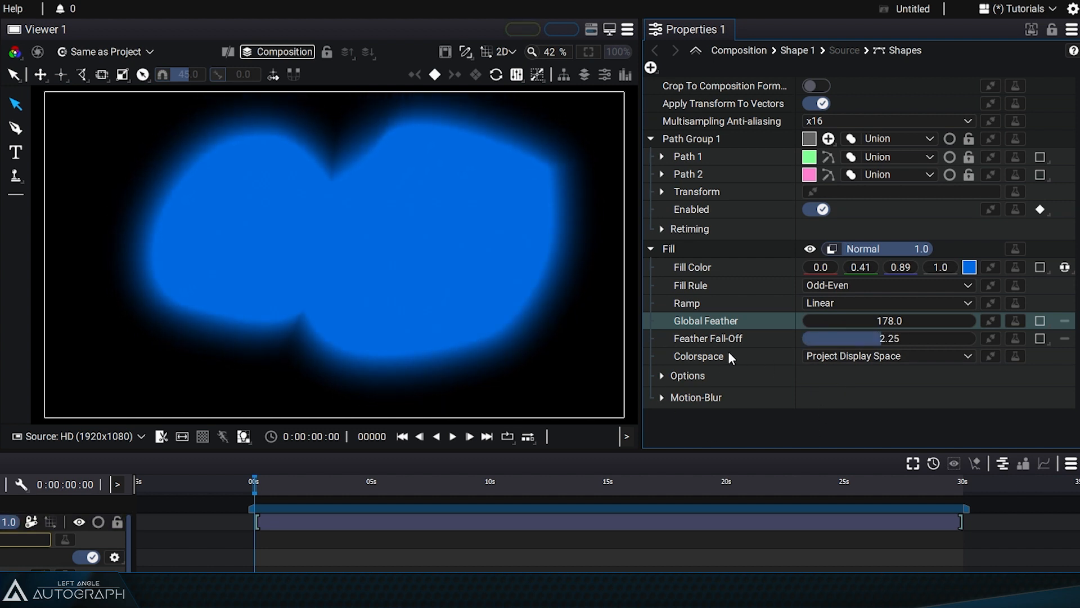
{"action": "left_click", "coordinate": [885, 357]}
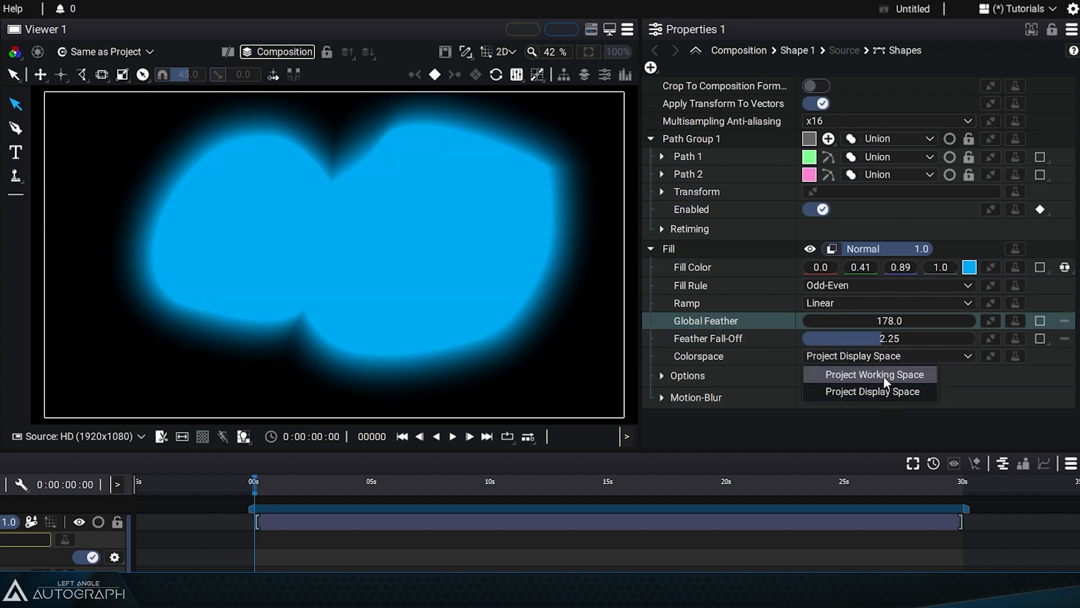
{"action": "left_click", "coordinate": [874, 355]}
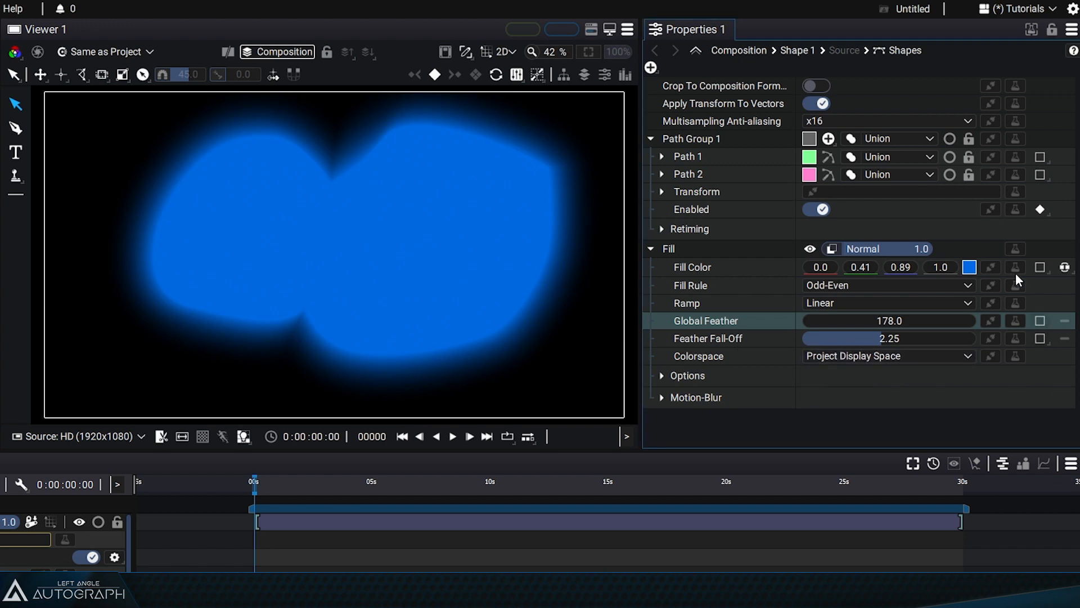
Inspect the Fill Color in the color picker as a HEX value and leave the color as it is
{"action": "left_click", "coordinate": [971, 266]}
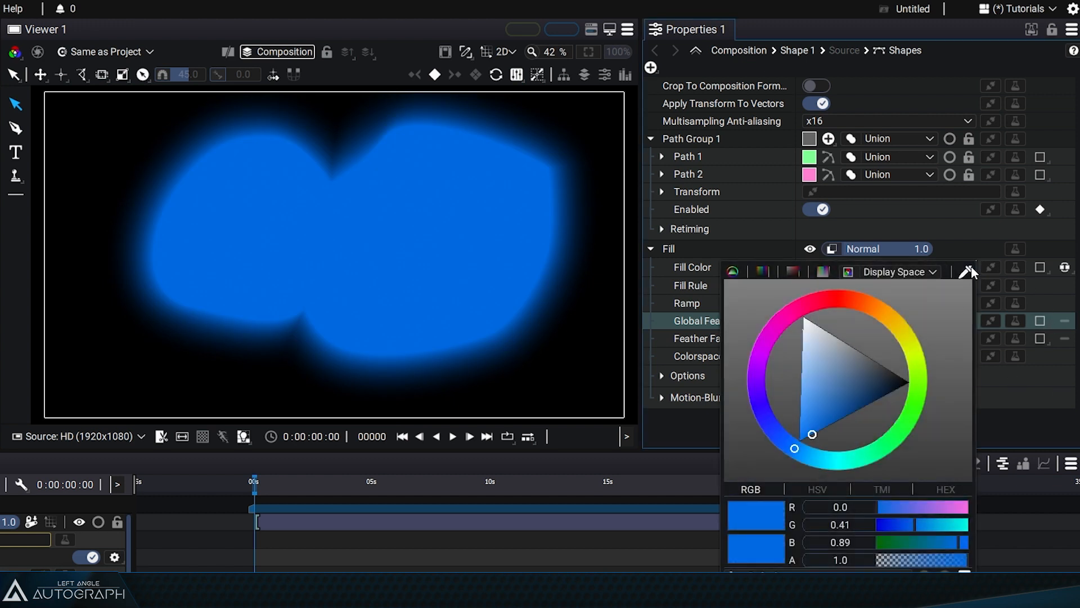
{"action": "left_click", "coordinate": [950, 493]}
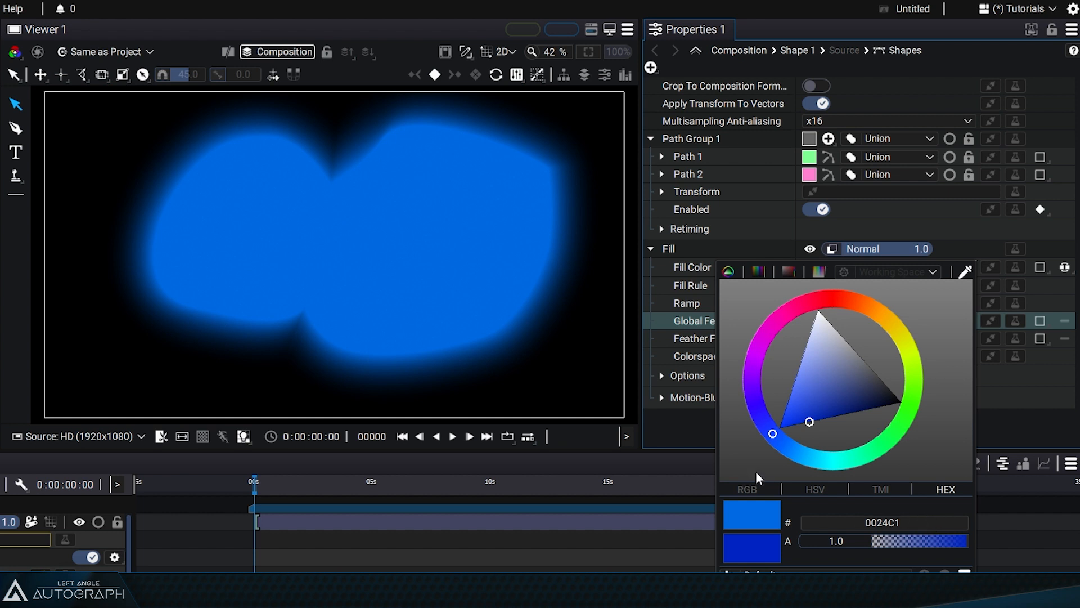
{"action": "left_click", "coordinate": [646, 411]}
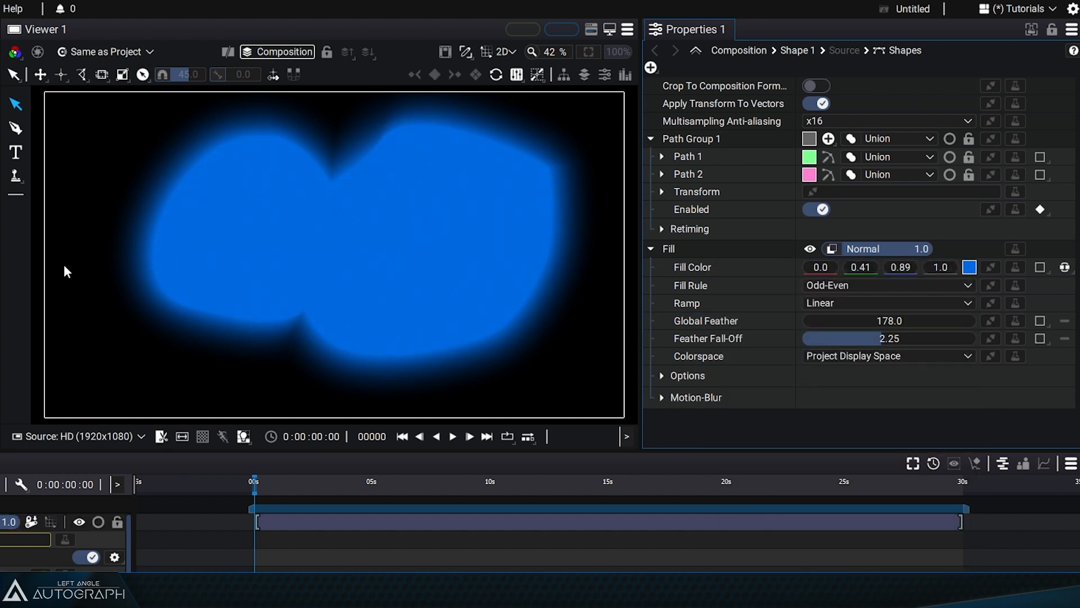
Examine the viewer's display color space options under the default configuration
{"action": "left_click", "coordinate": [104, 51]}
{"action": "mouse_move", "coordinate": [83, 89]}
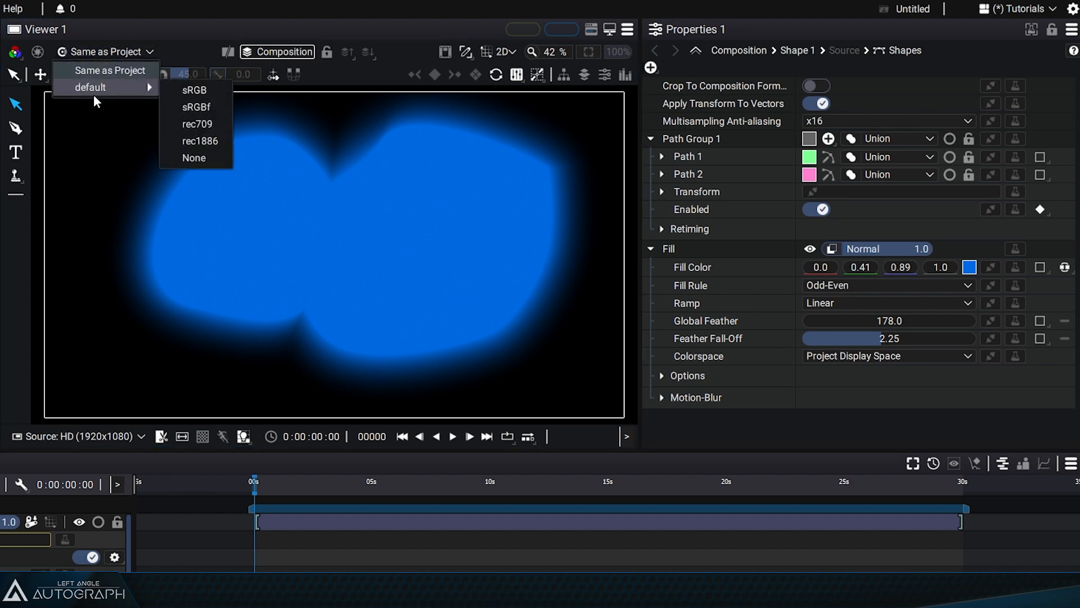